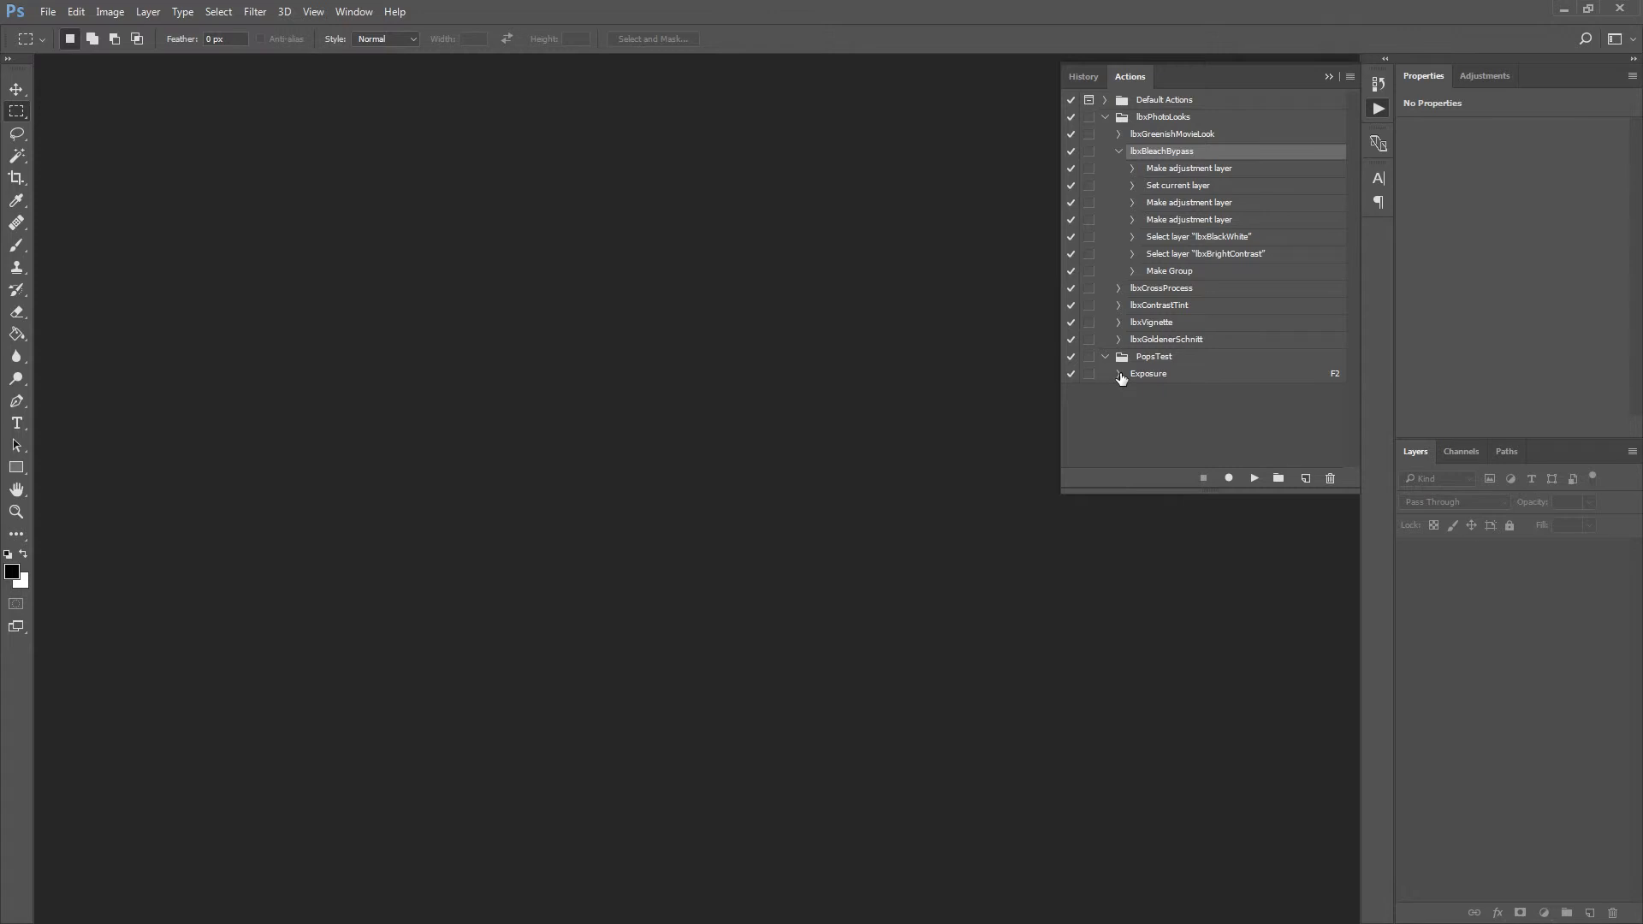
Examine the recorded commands of the Exposure action in the PopsTest set.
click(1119, 375)
scroll(1122, 372, down, 1)
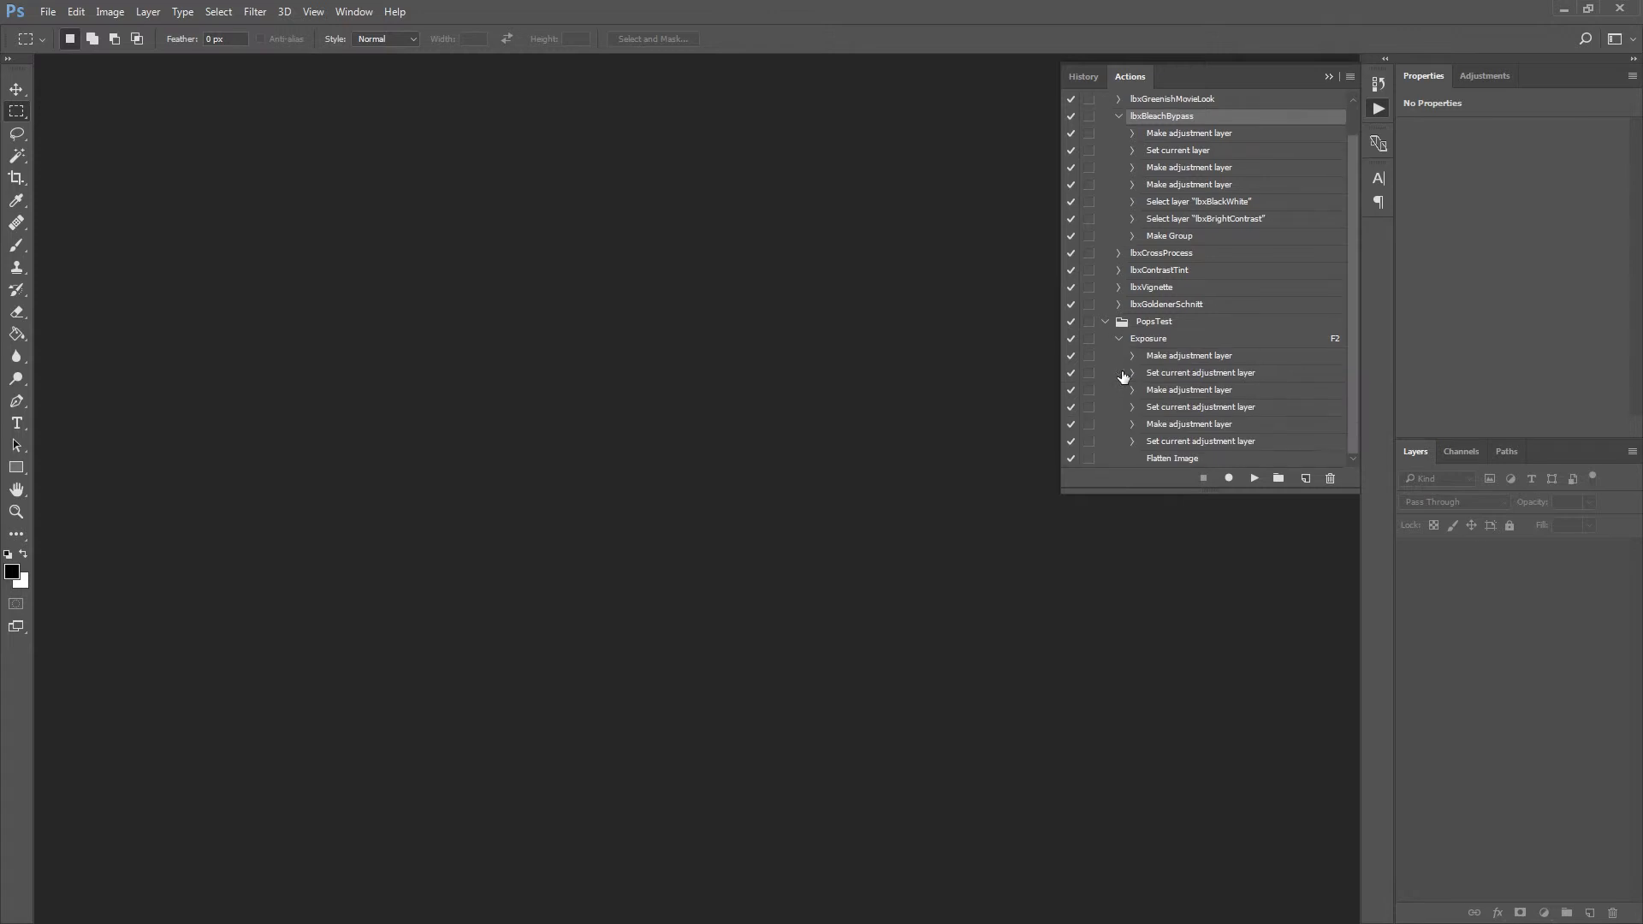
click(1153, 342)
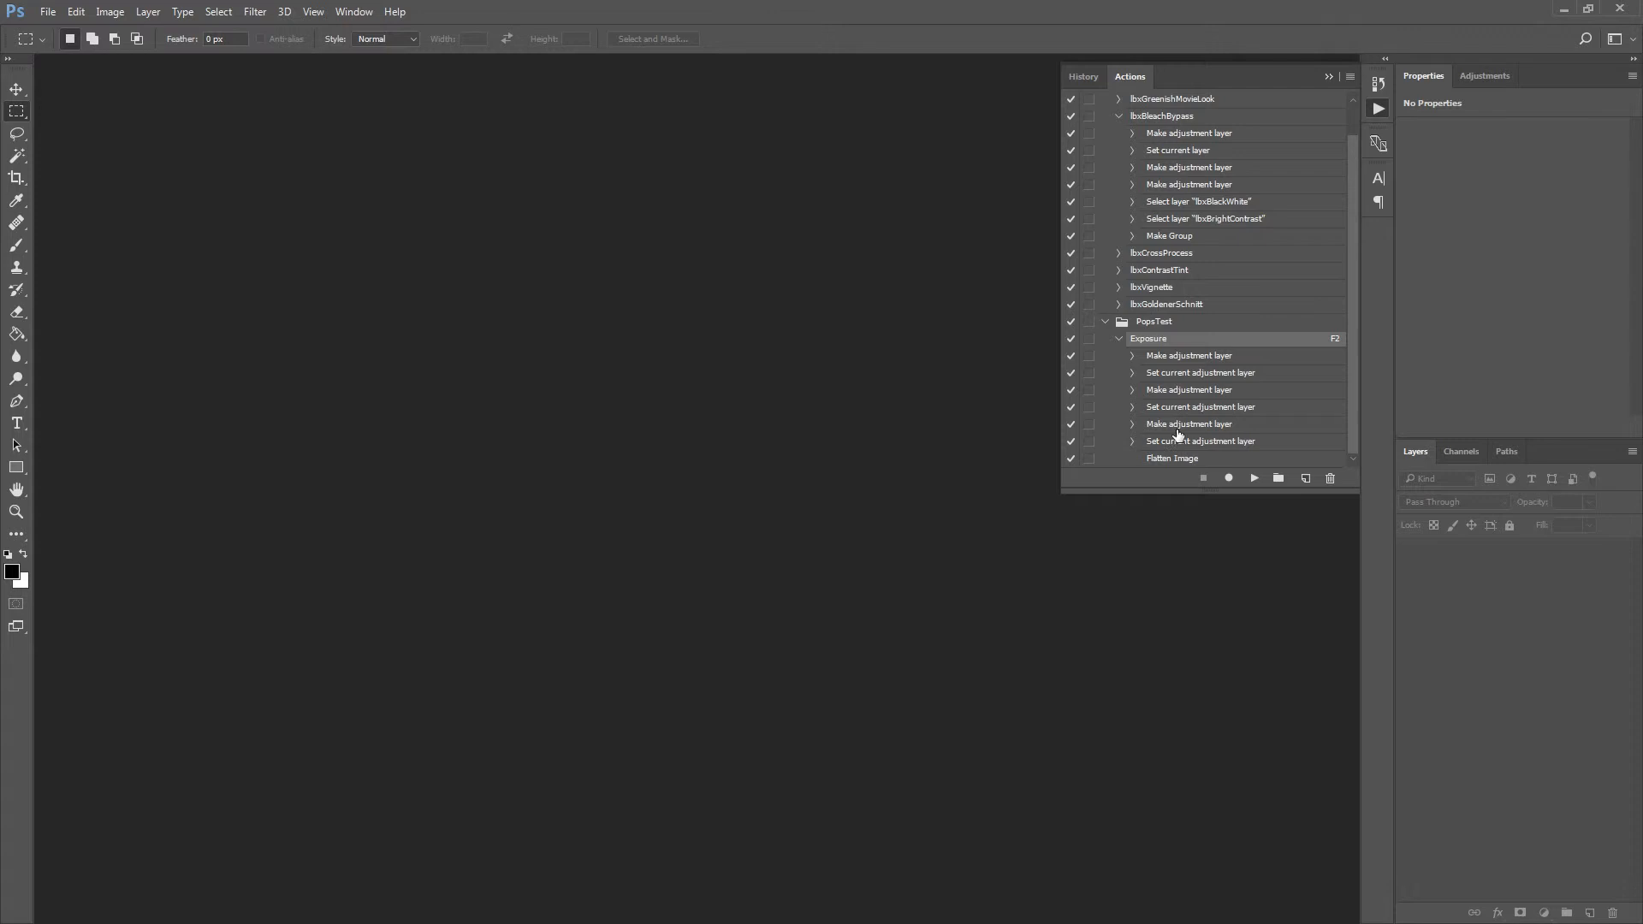
click(1117, 340)
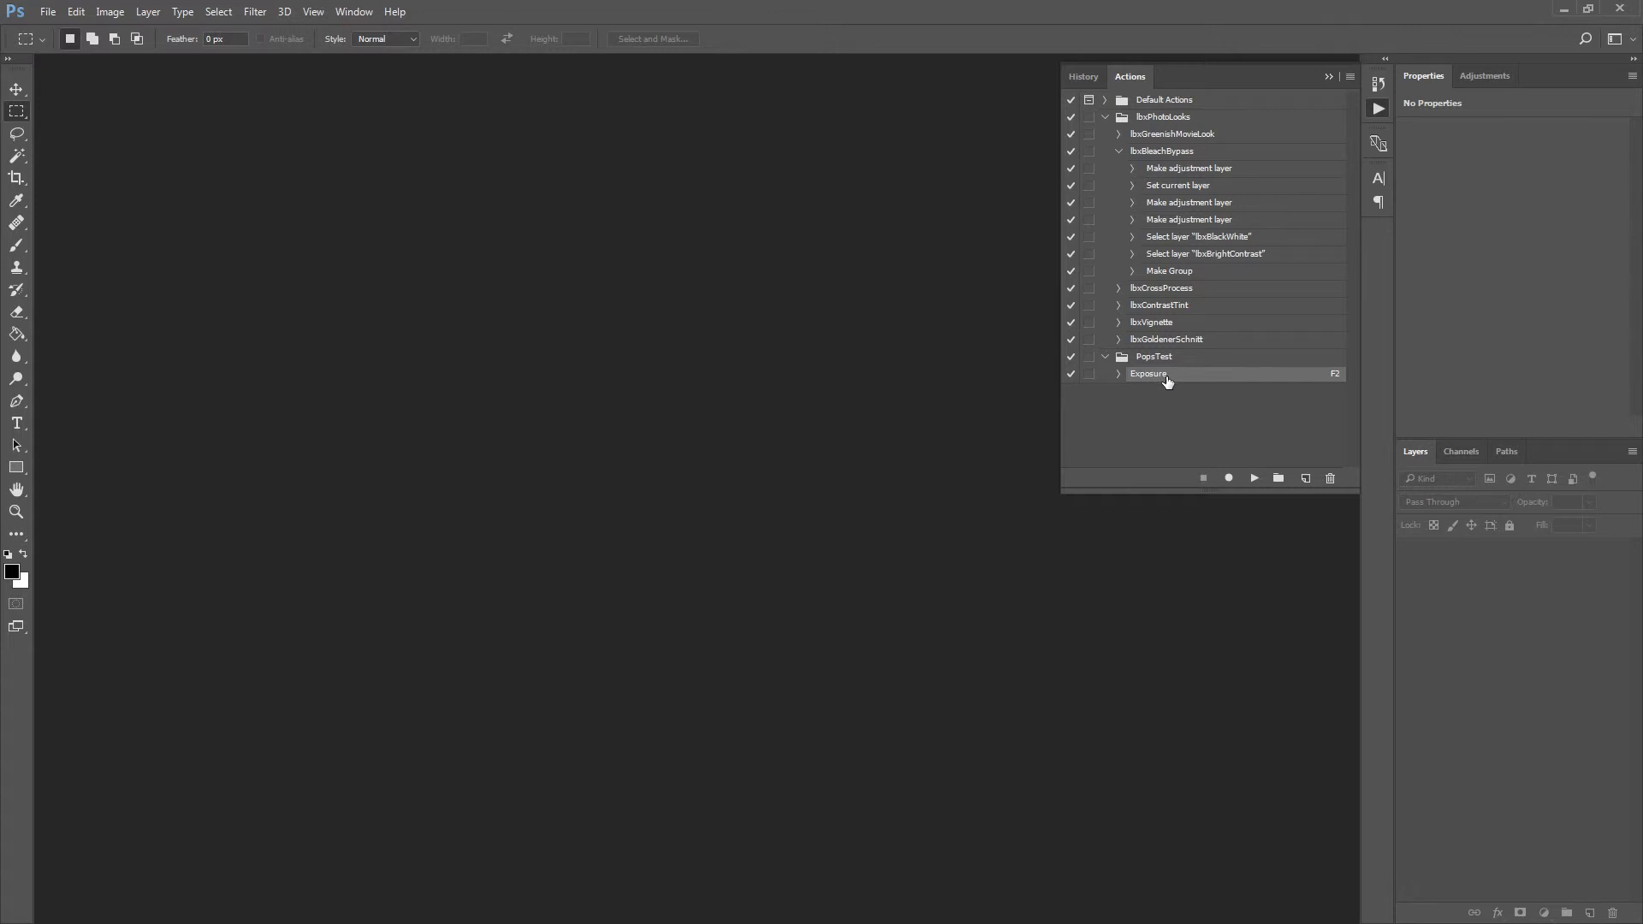
Set up a Batch process that plays the Exposure action from the PopsTest set.
click(48, 12)
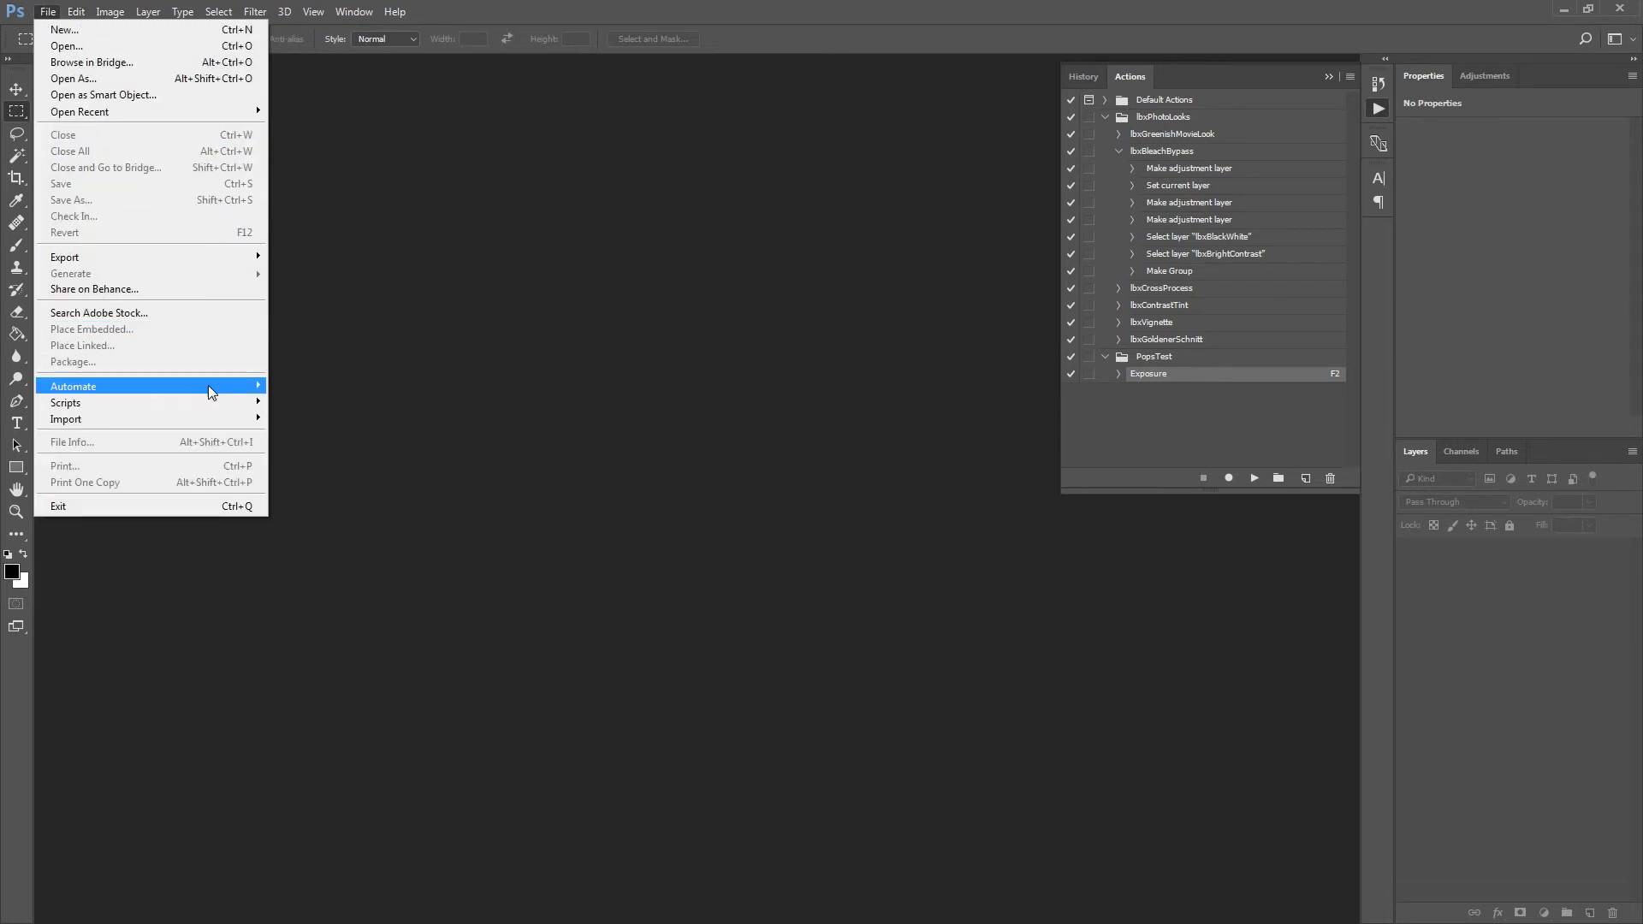
mouse_move(240, 387)
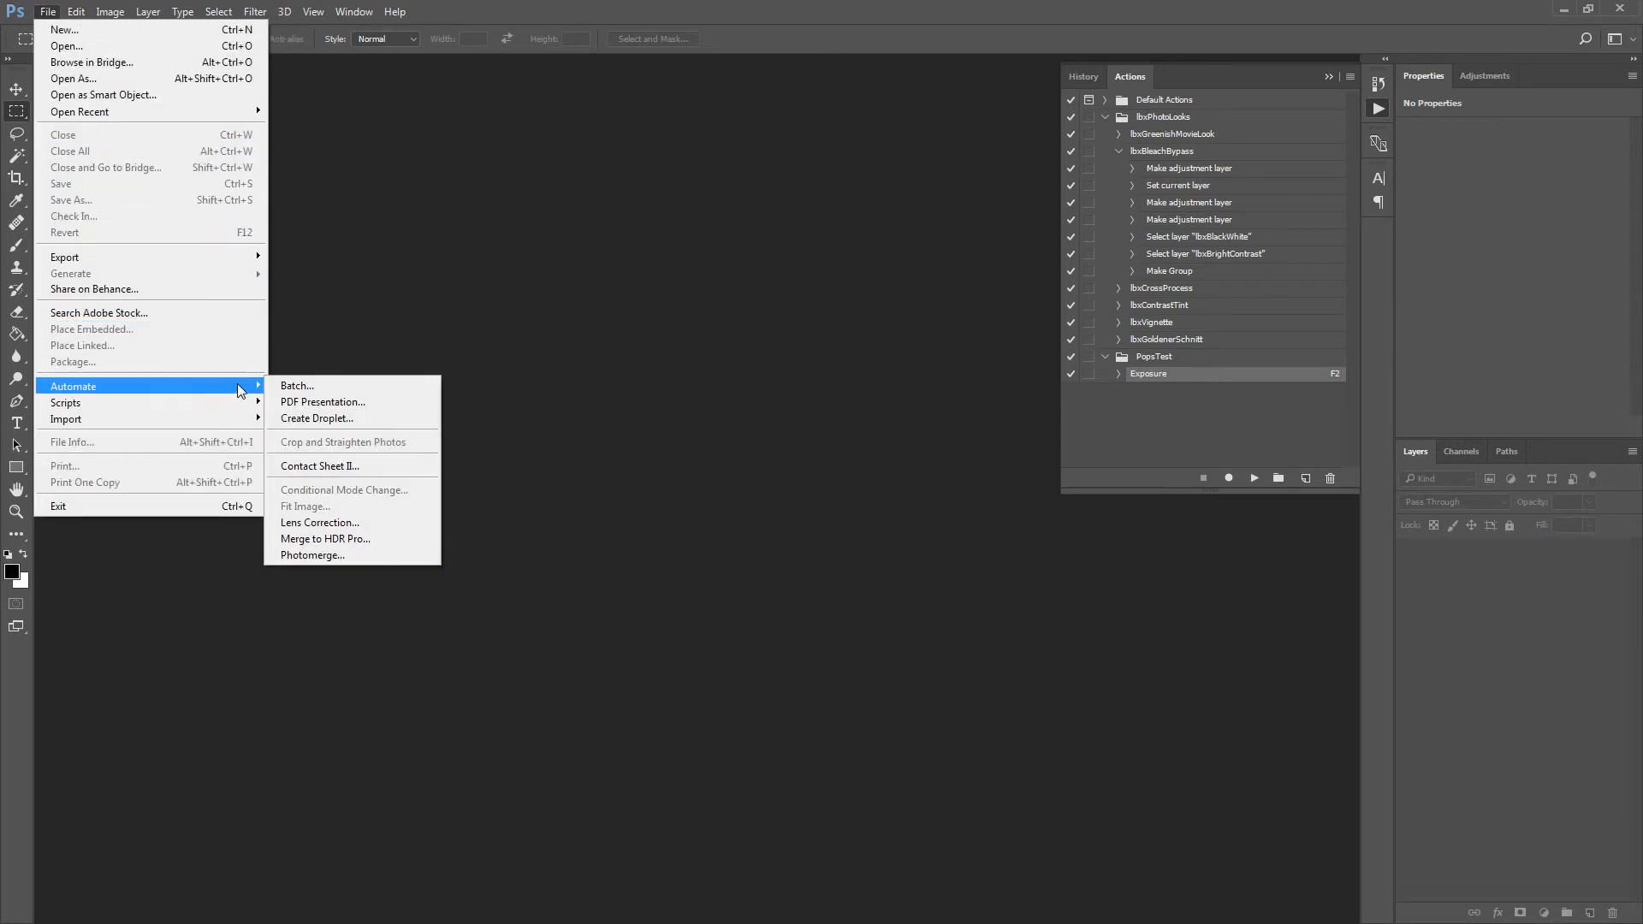
click(301, 393)
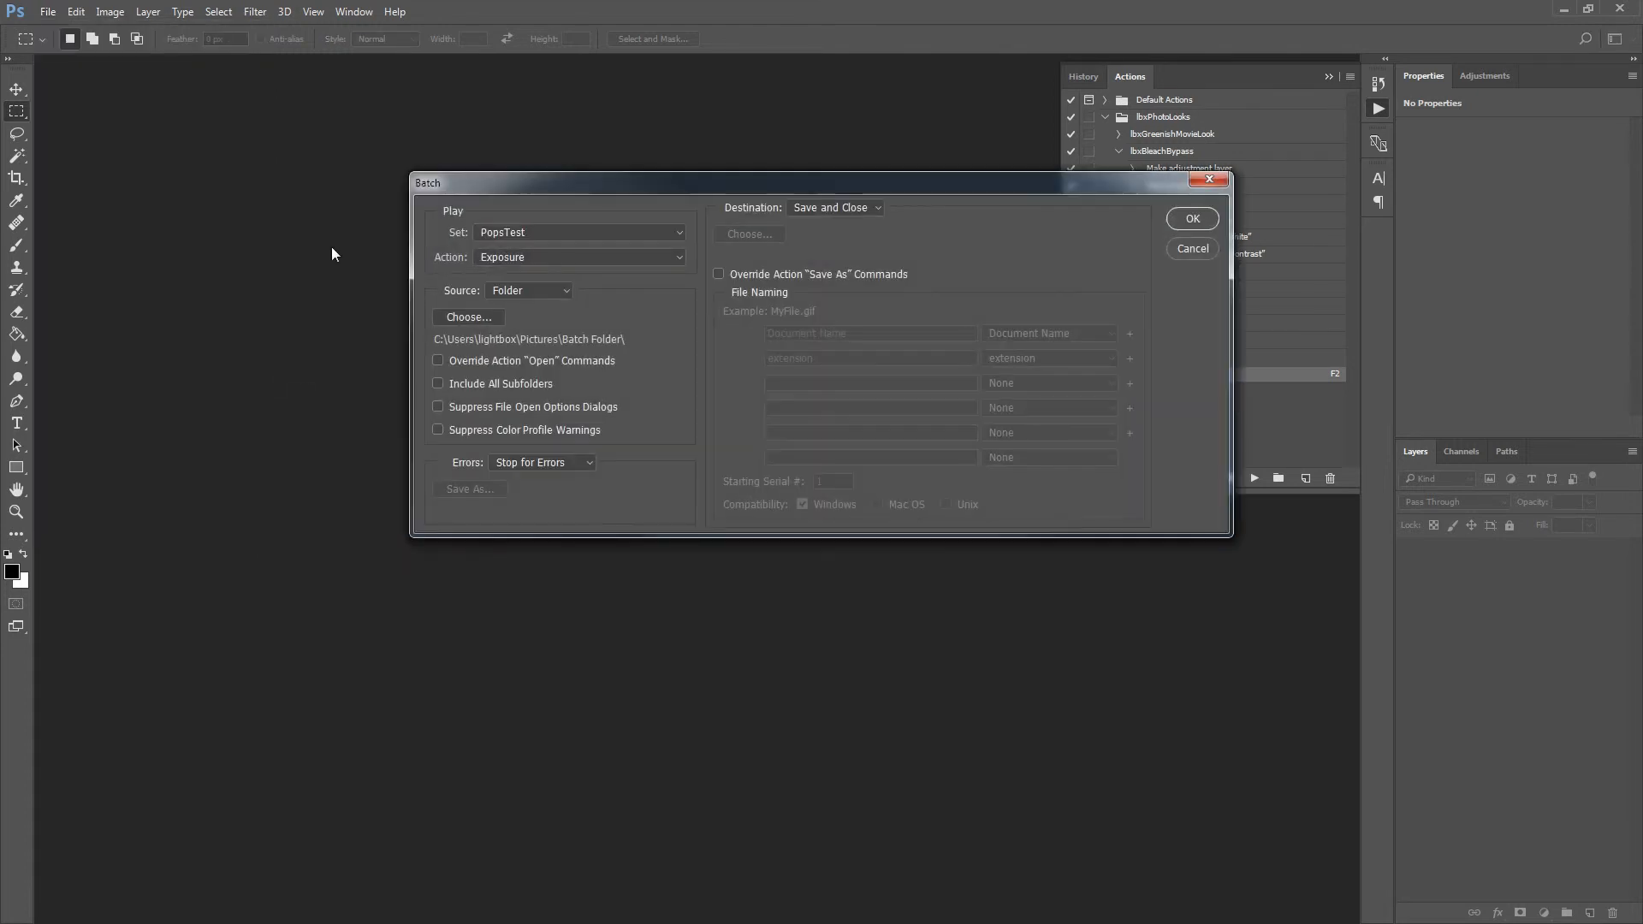
click(680, 232)
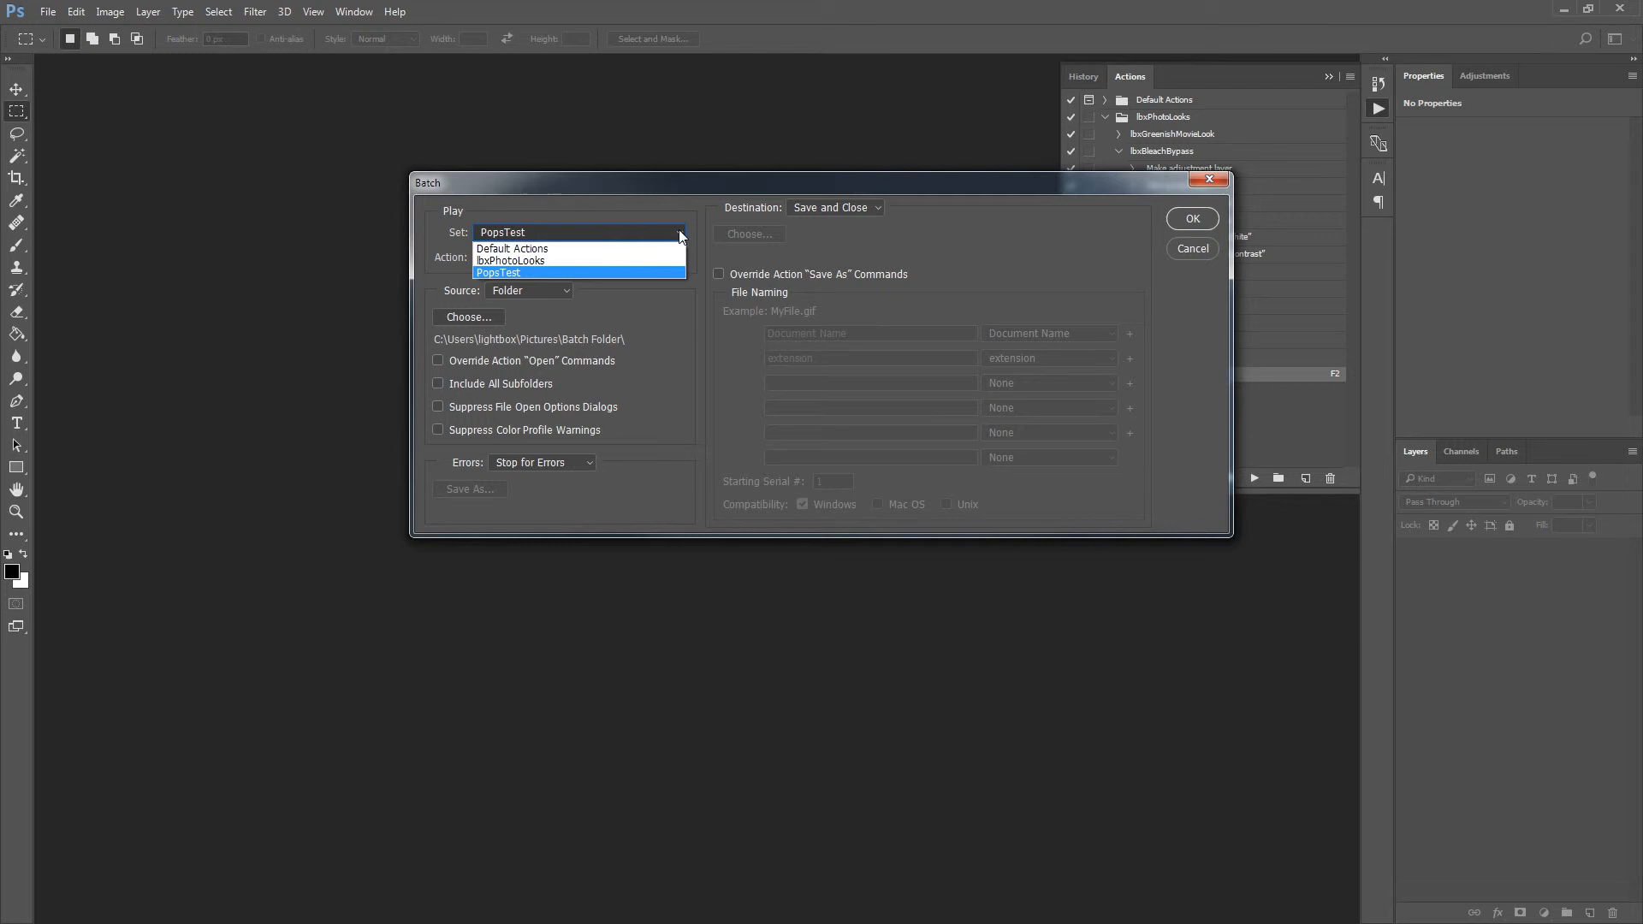
click(497, 273)
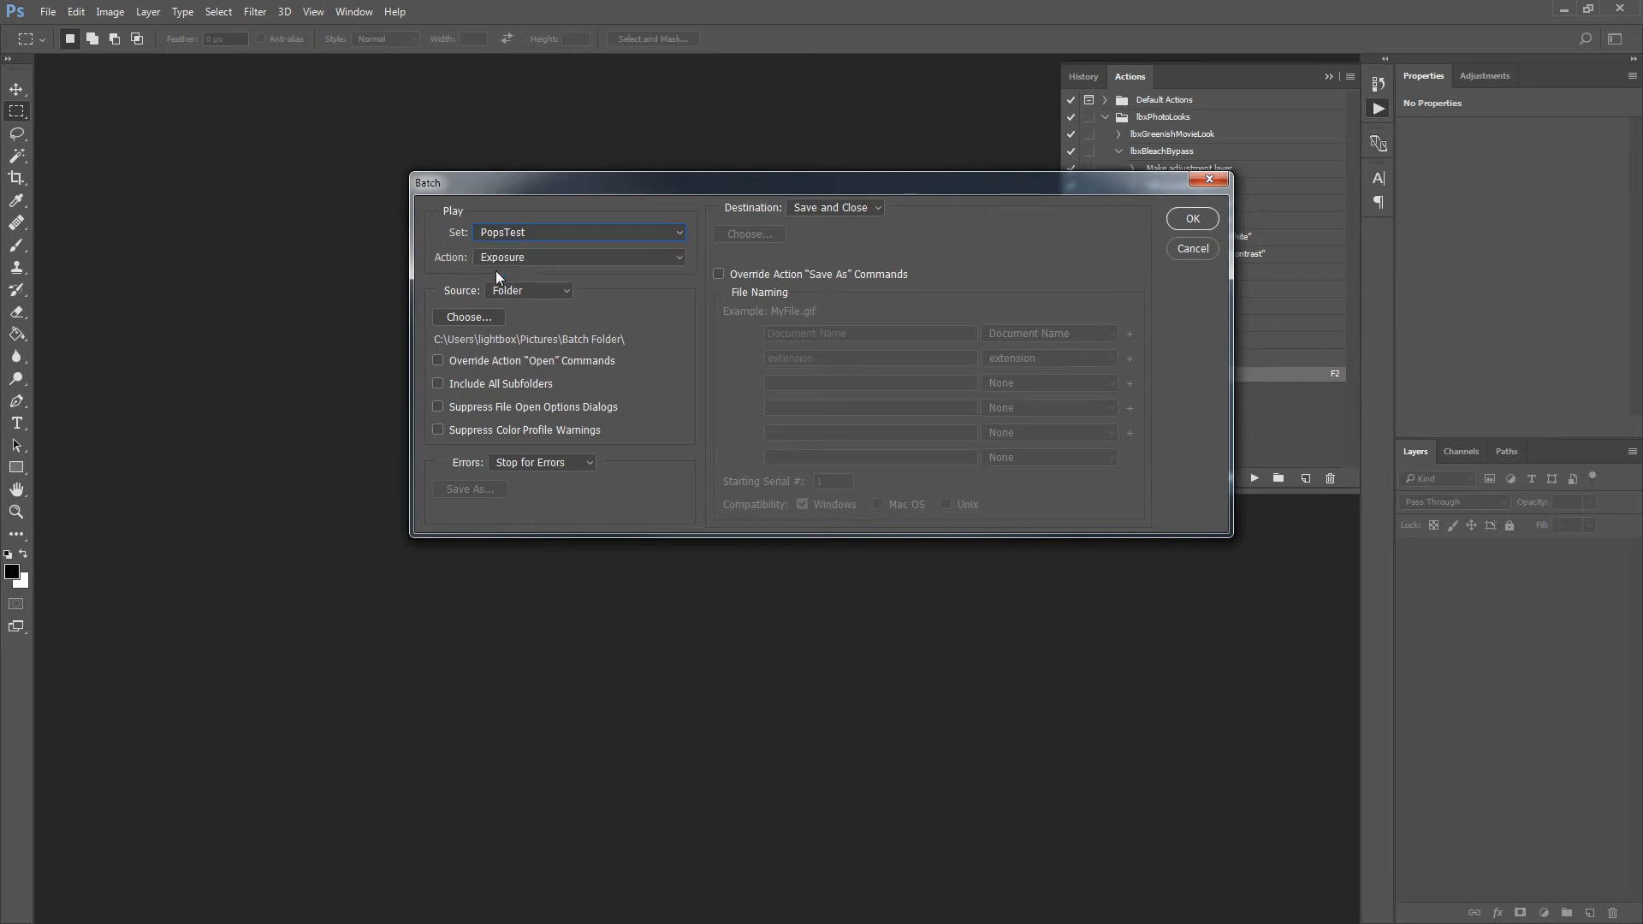
click(681, 255)
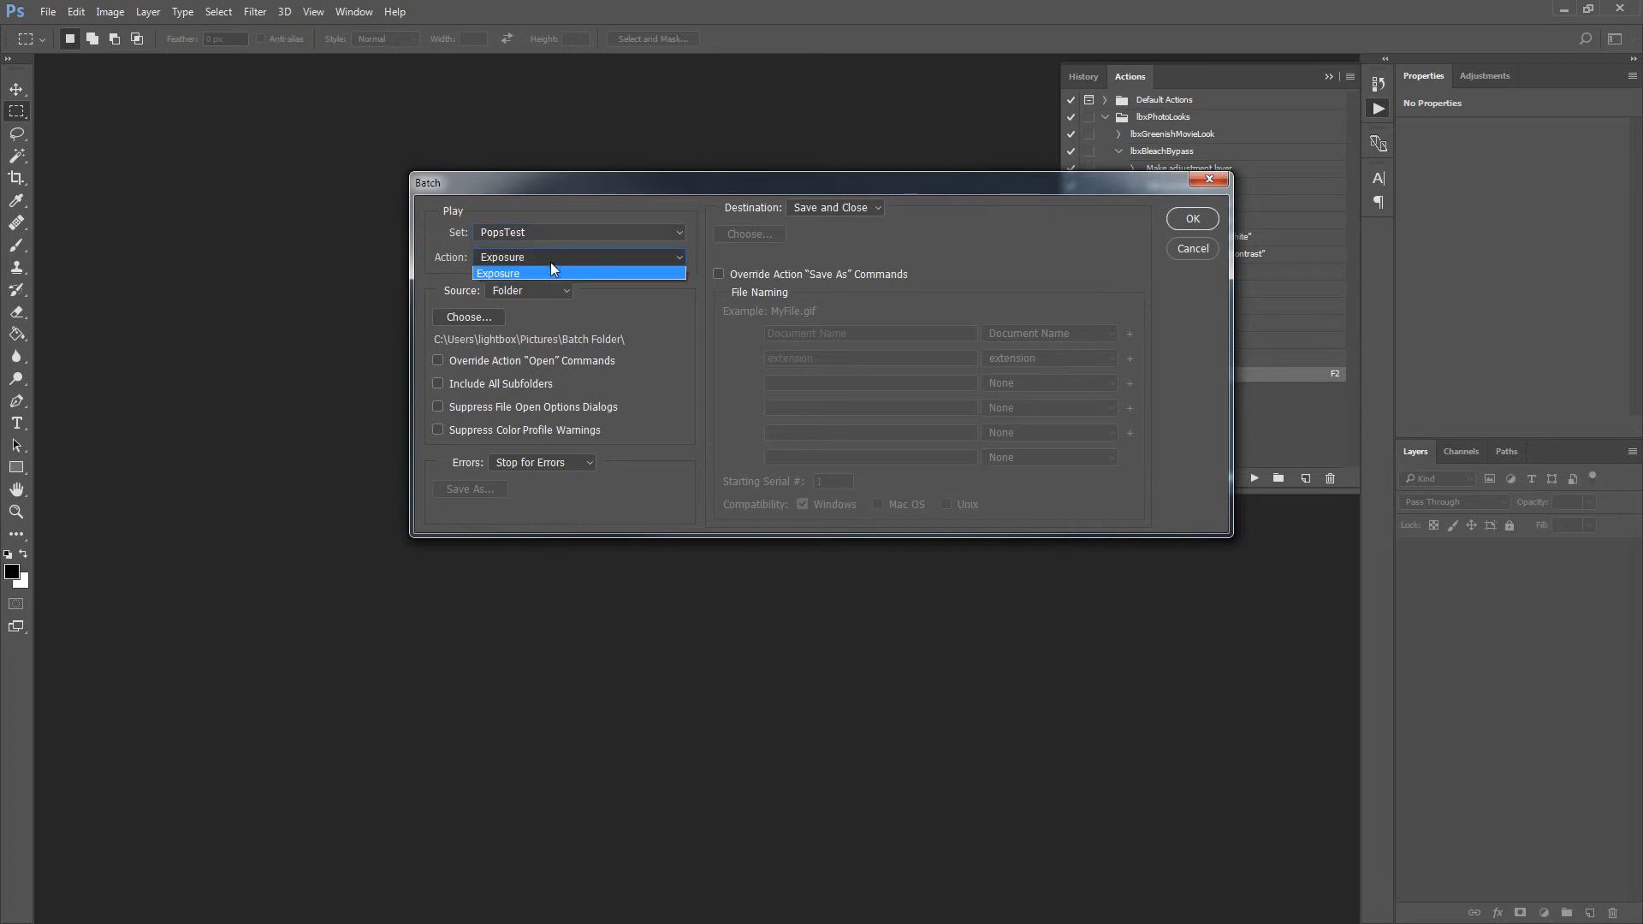
click(494, 272)
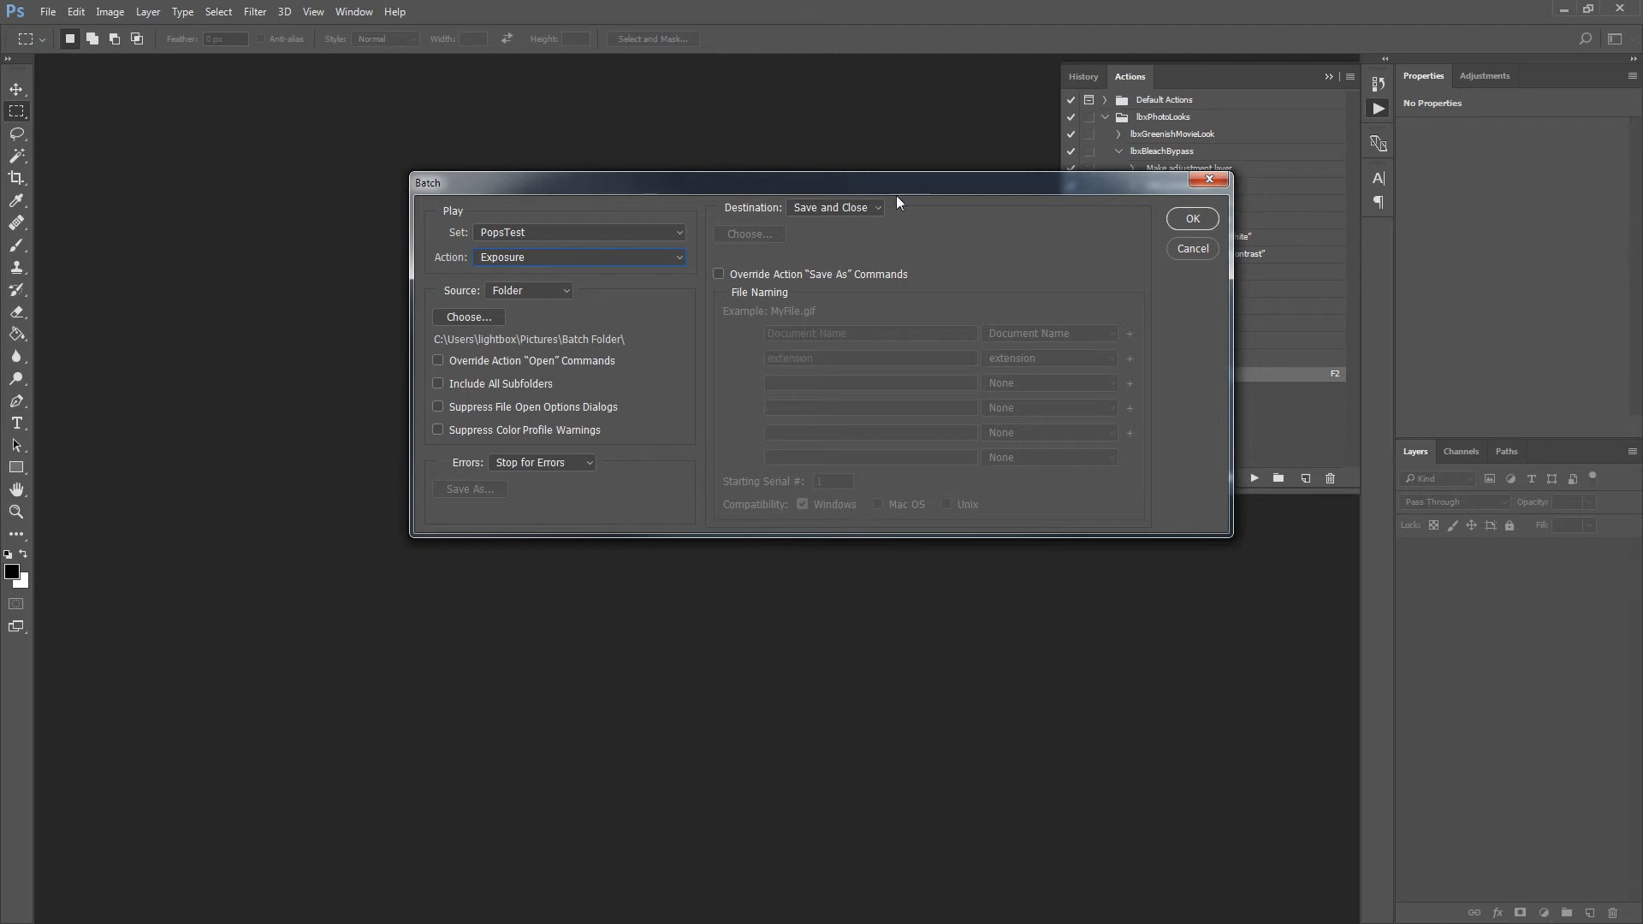
Set the batch destination to Save and Close and run the batch on the Batch Folder images.
click(877, 213)
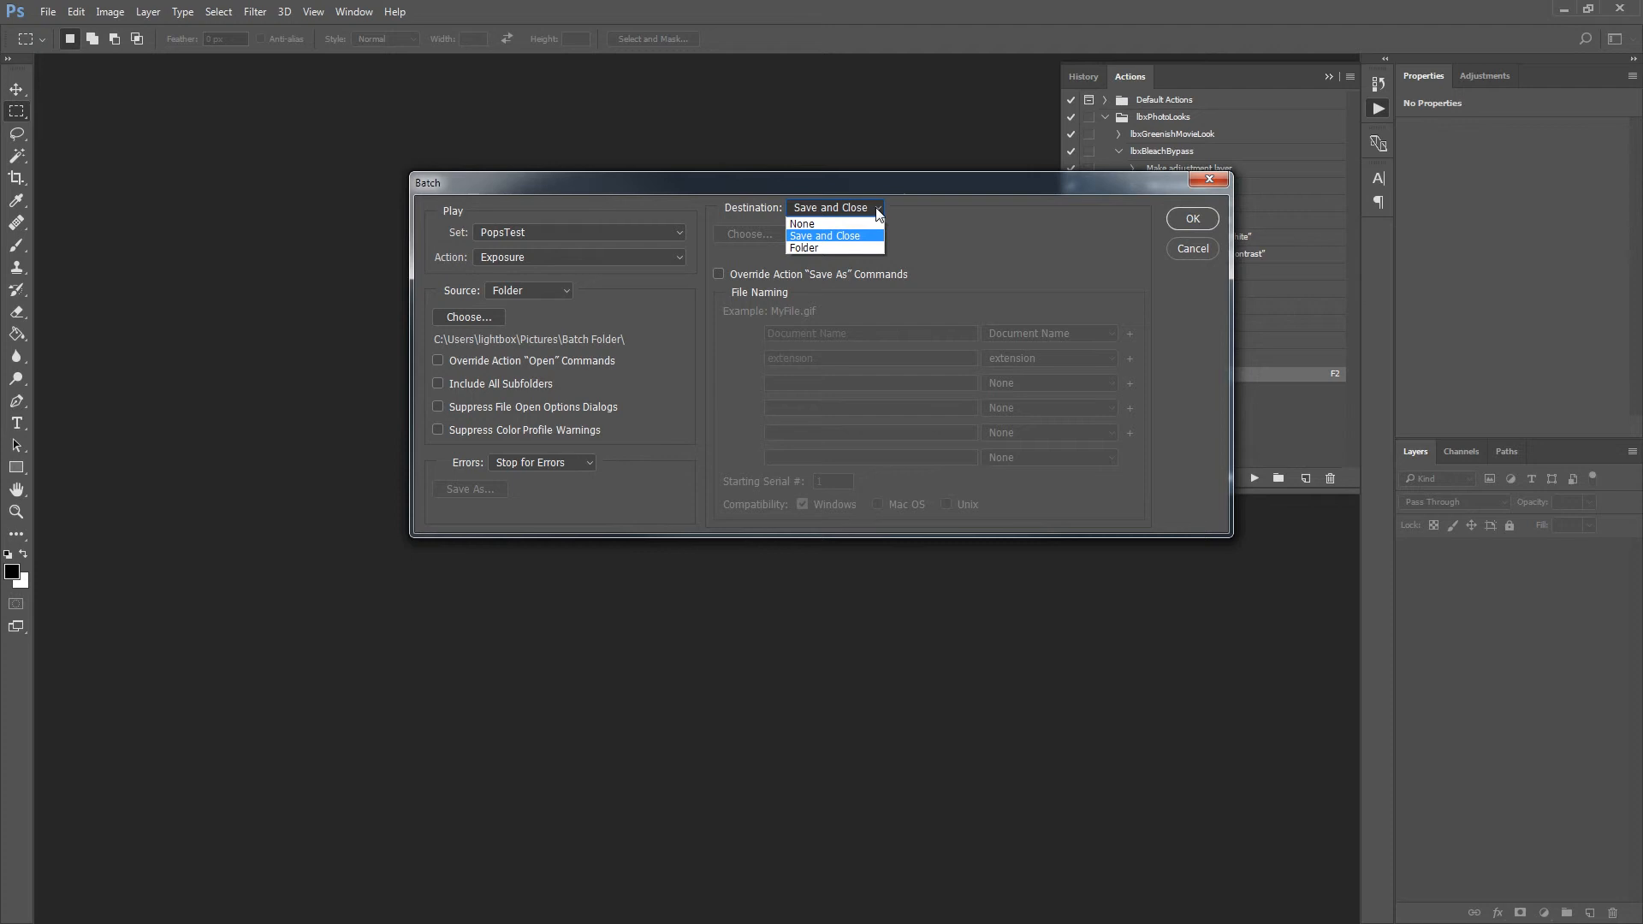
click(818, 236)
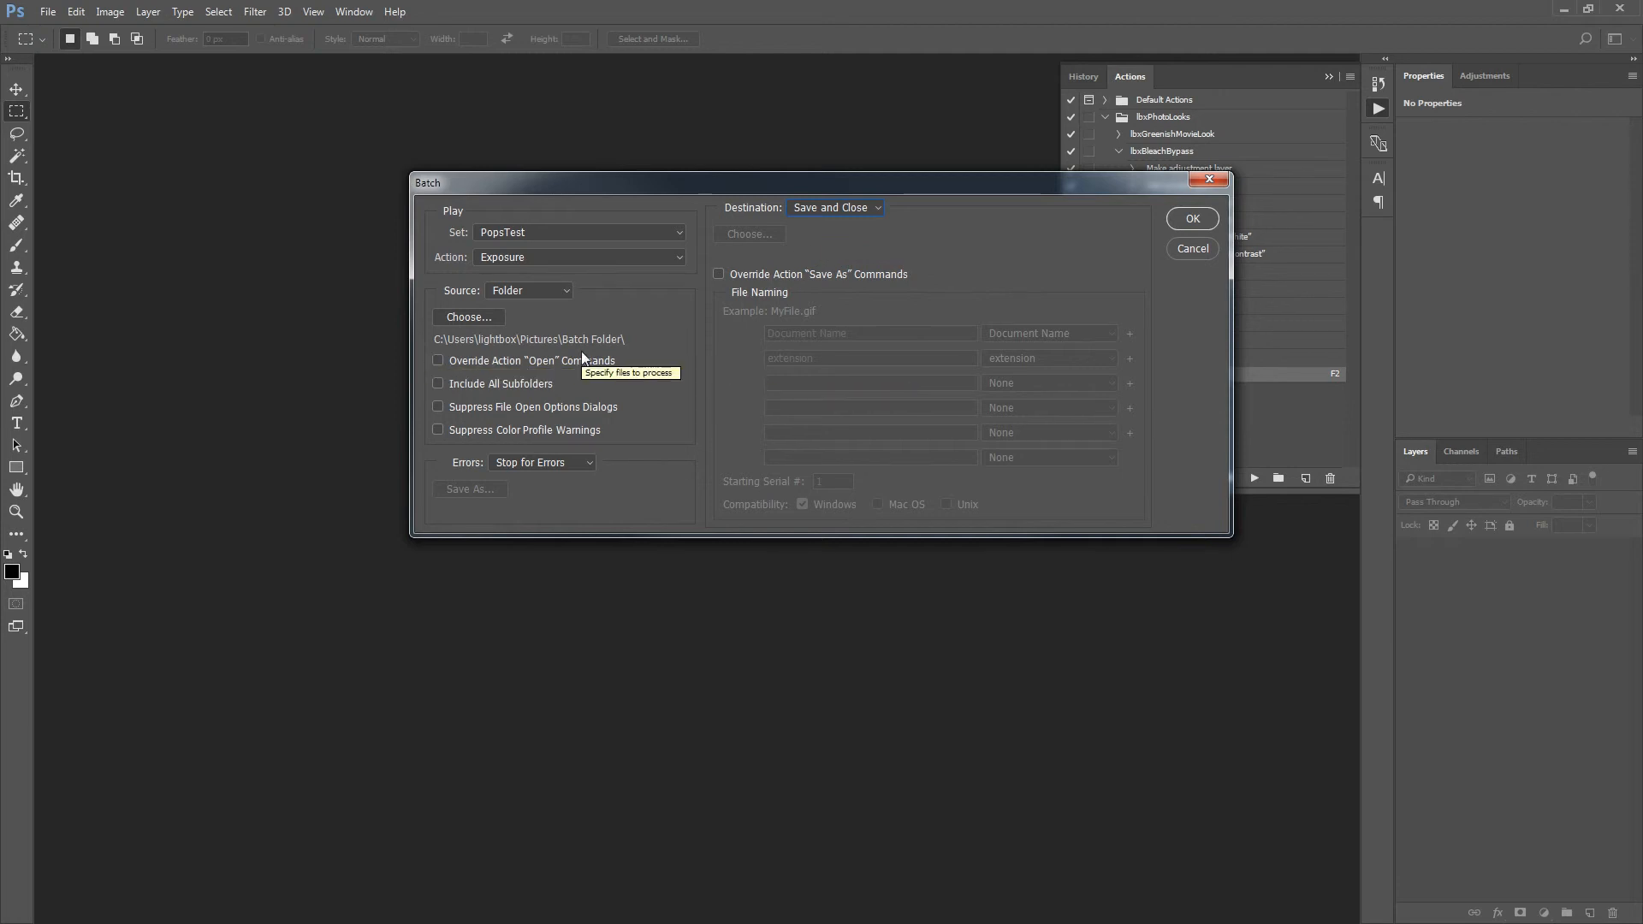
click(1193, 220)
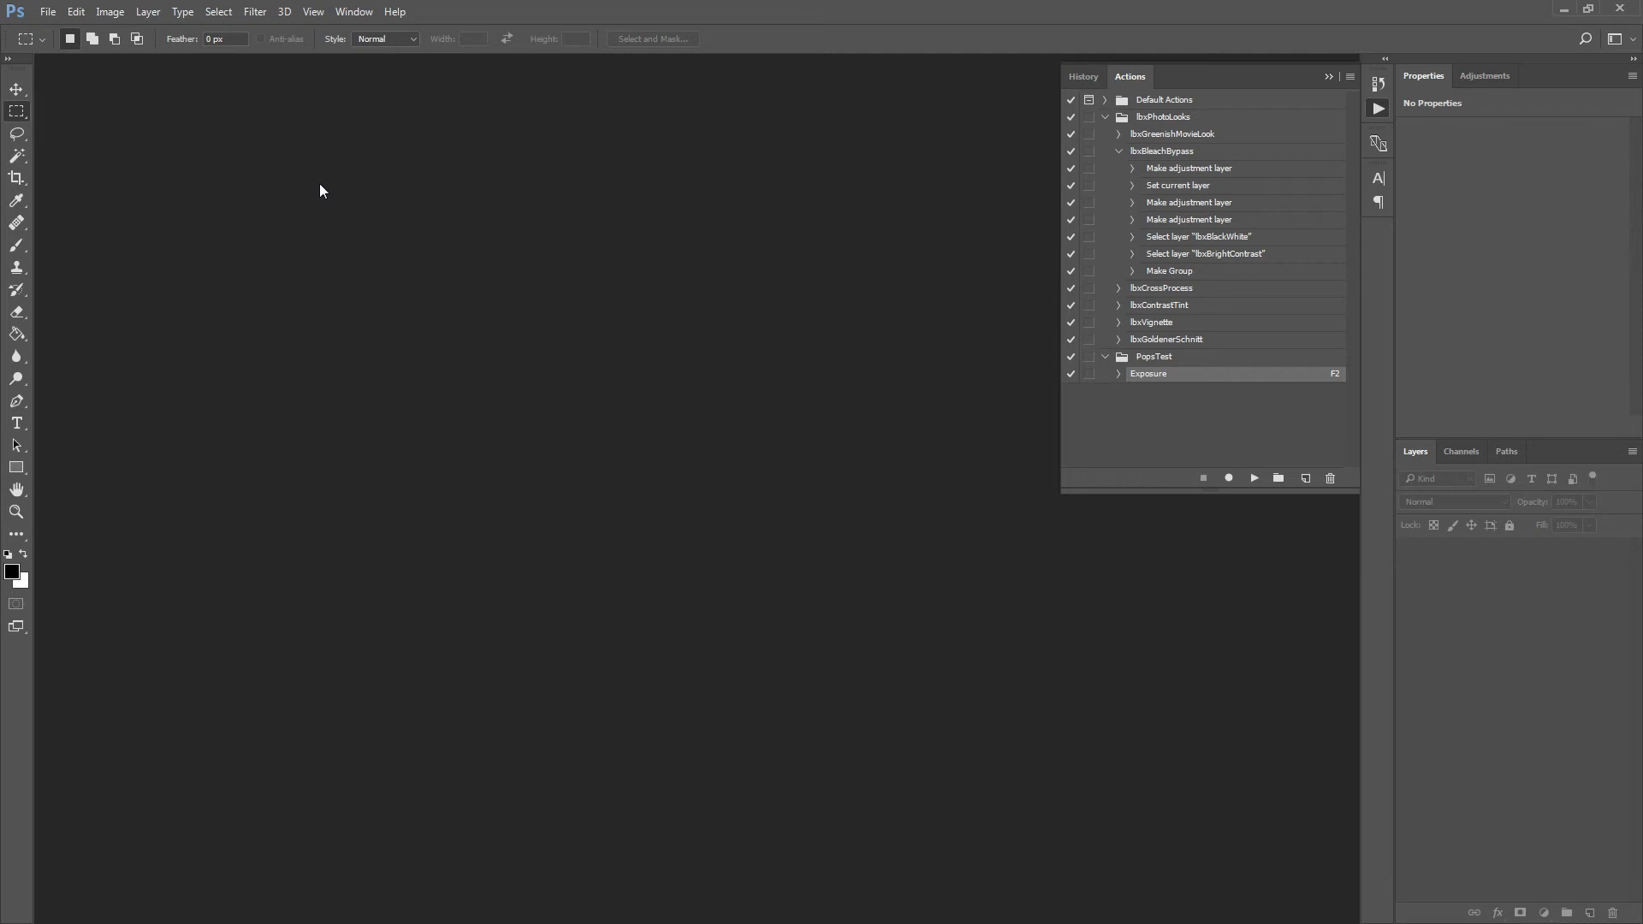
click(48, 11)
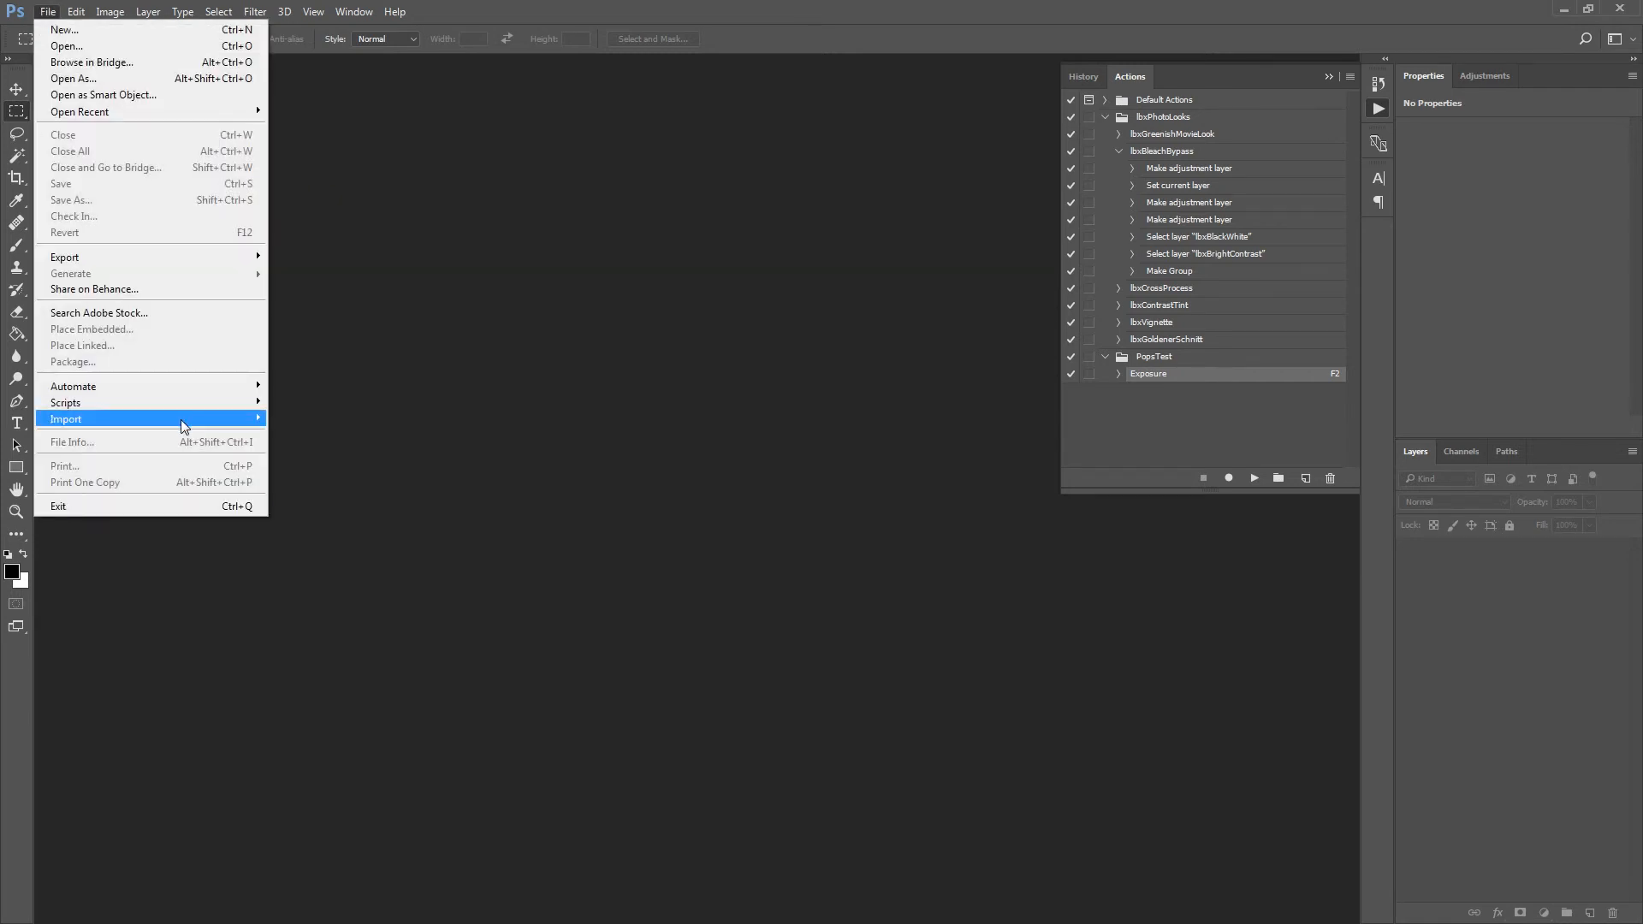
mouse_move(220, 386)
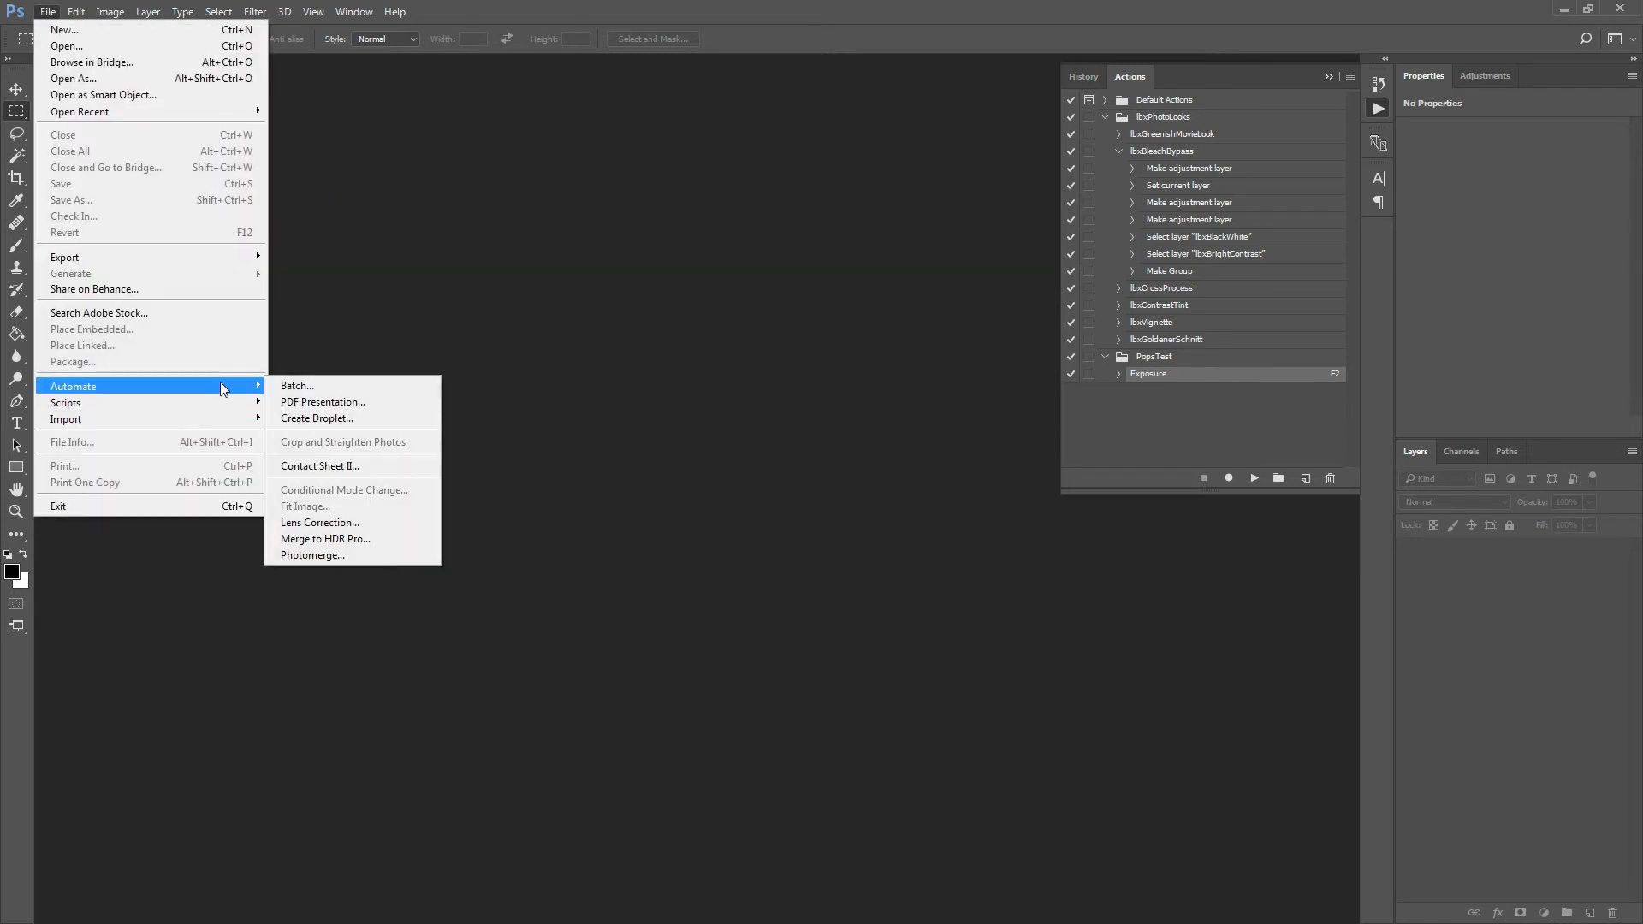
click(292, 386)
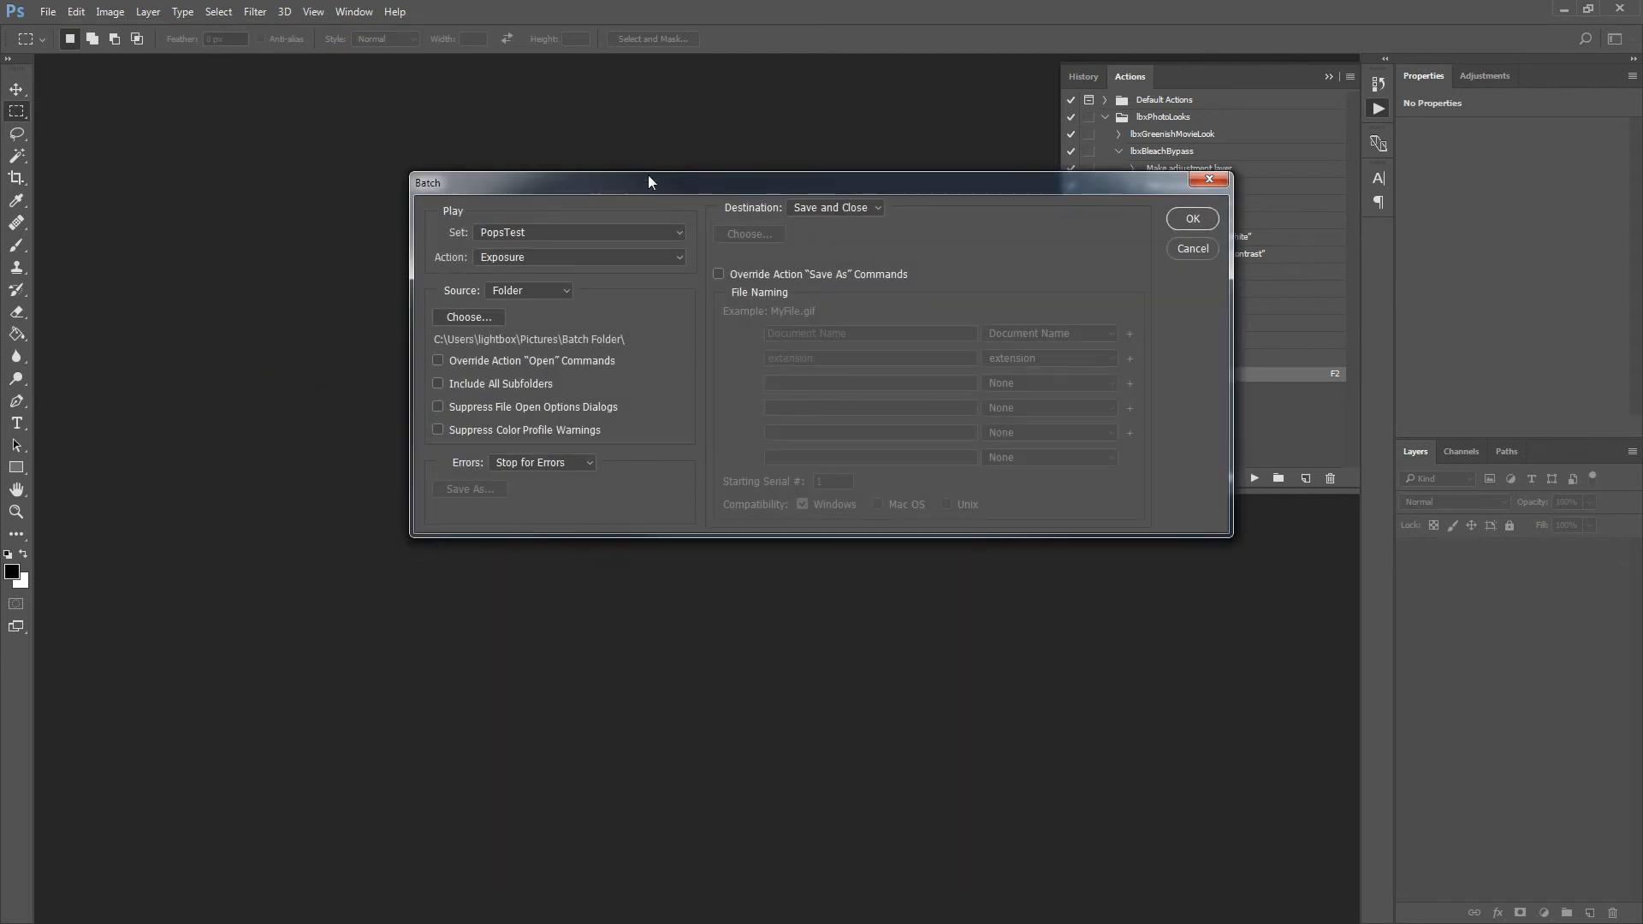
drag(650, 184, 405, 178)
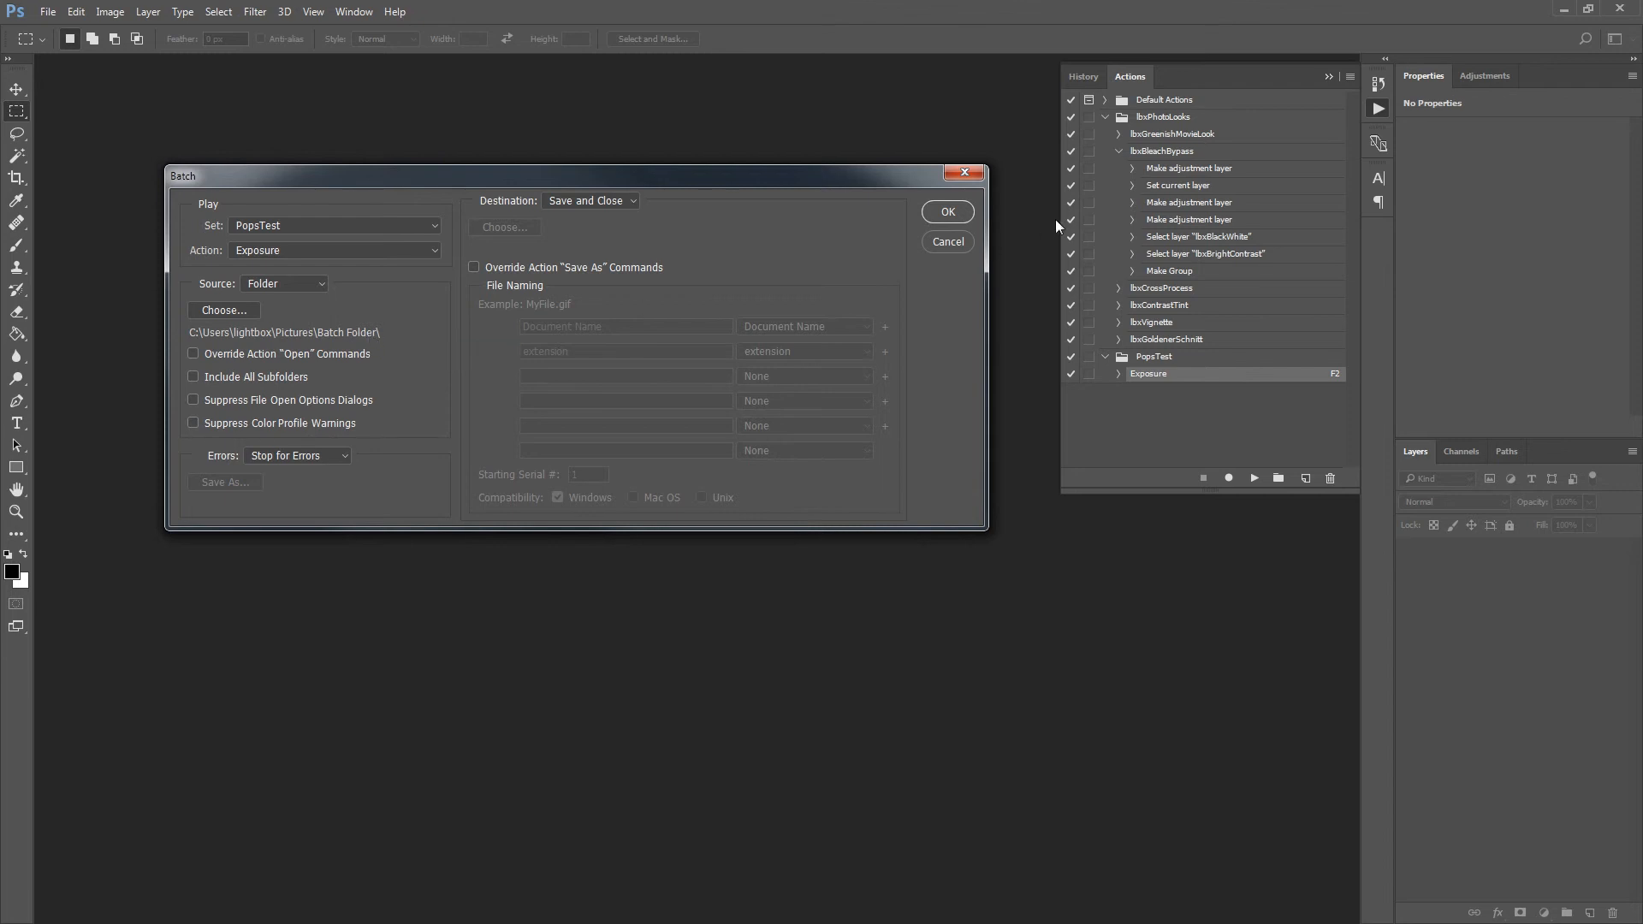
click(945, 242)
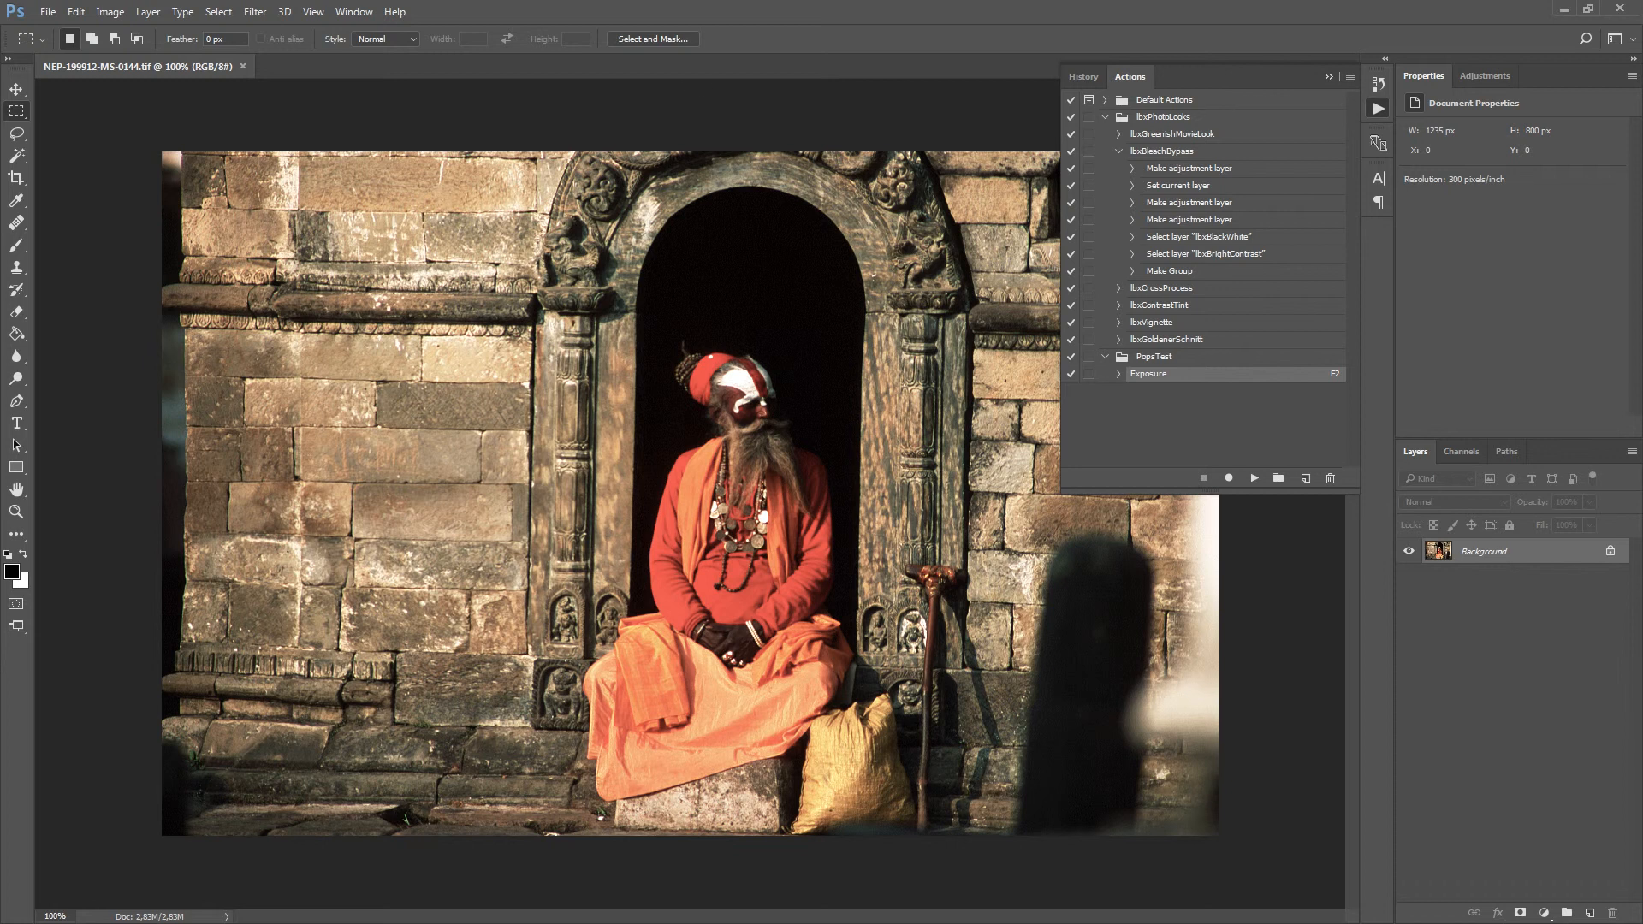
Resize the landscape image NEP-199912-MS-0144.tif to a width of 800 pixels, keeping its proportions.
click(111, 13)
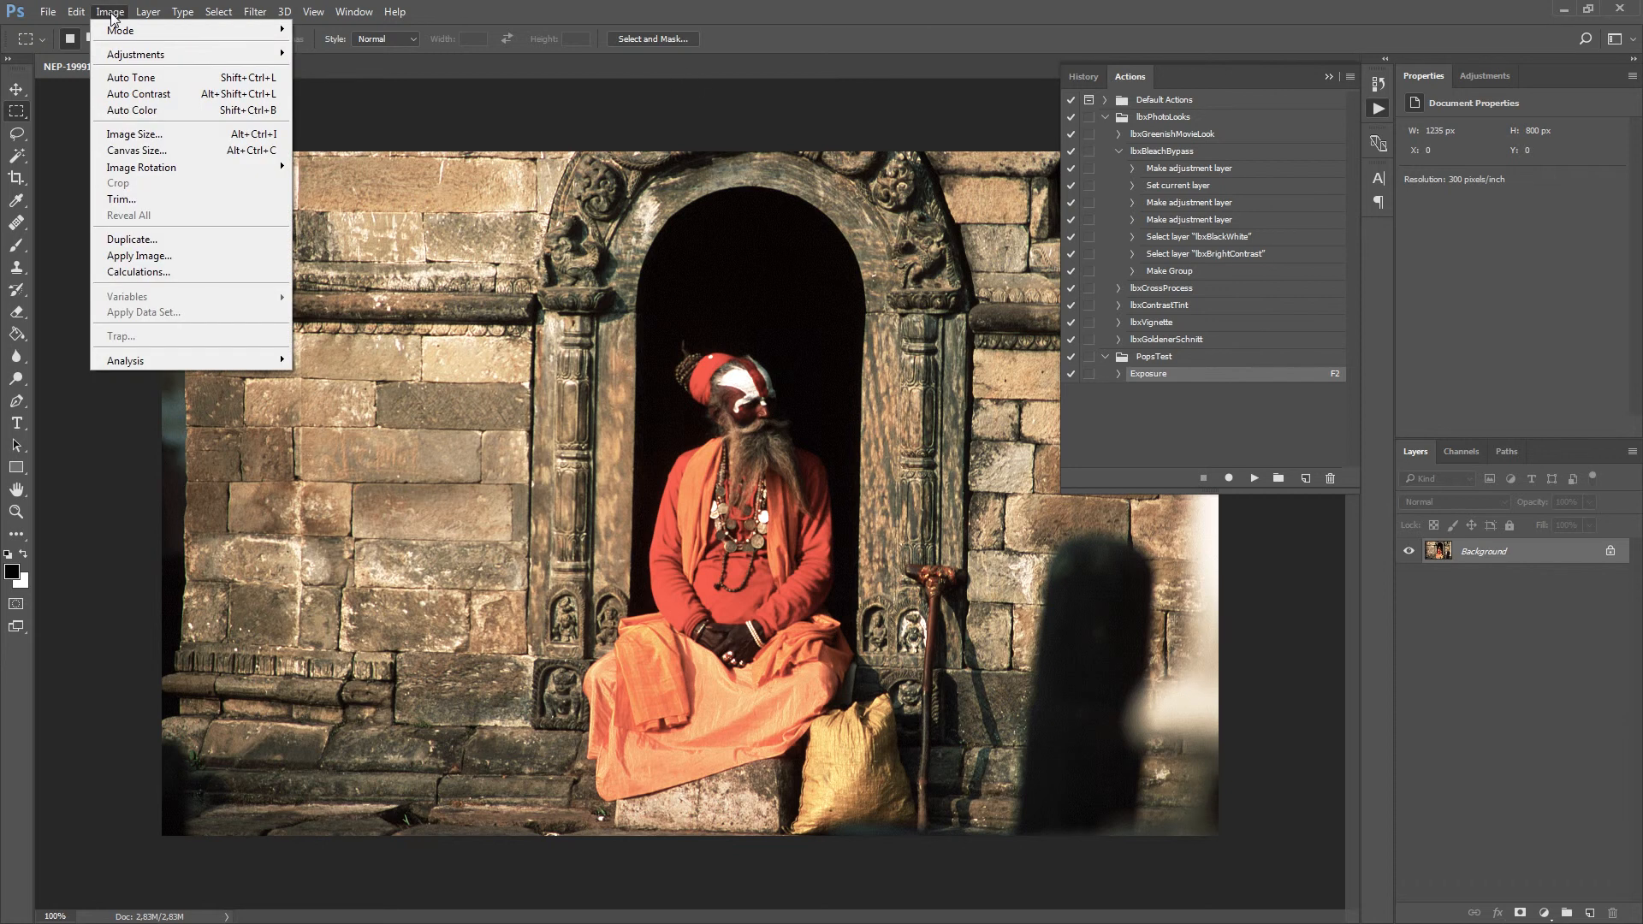
click(145, 134)
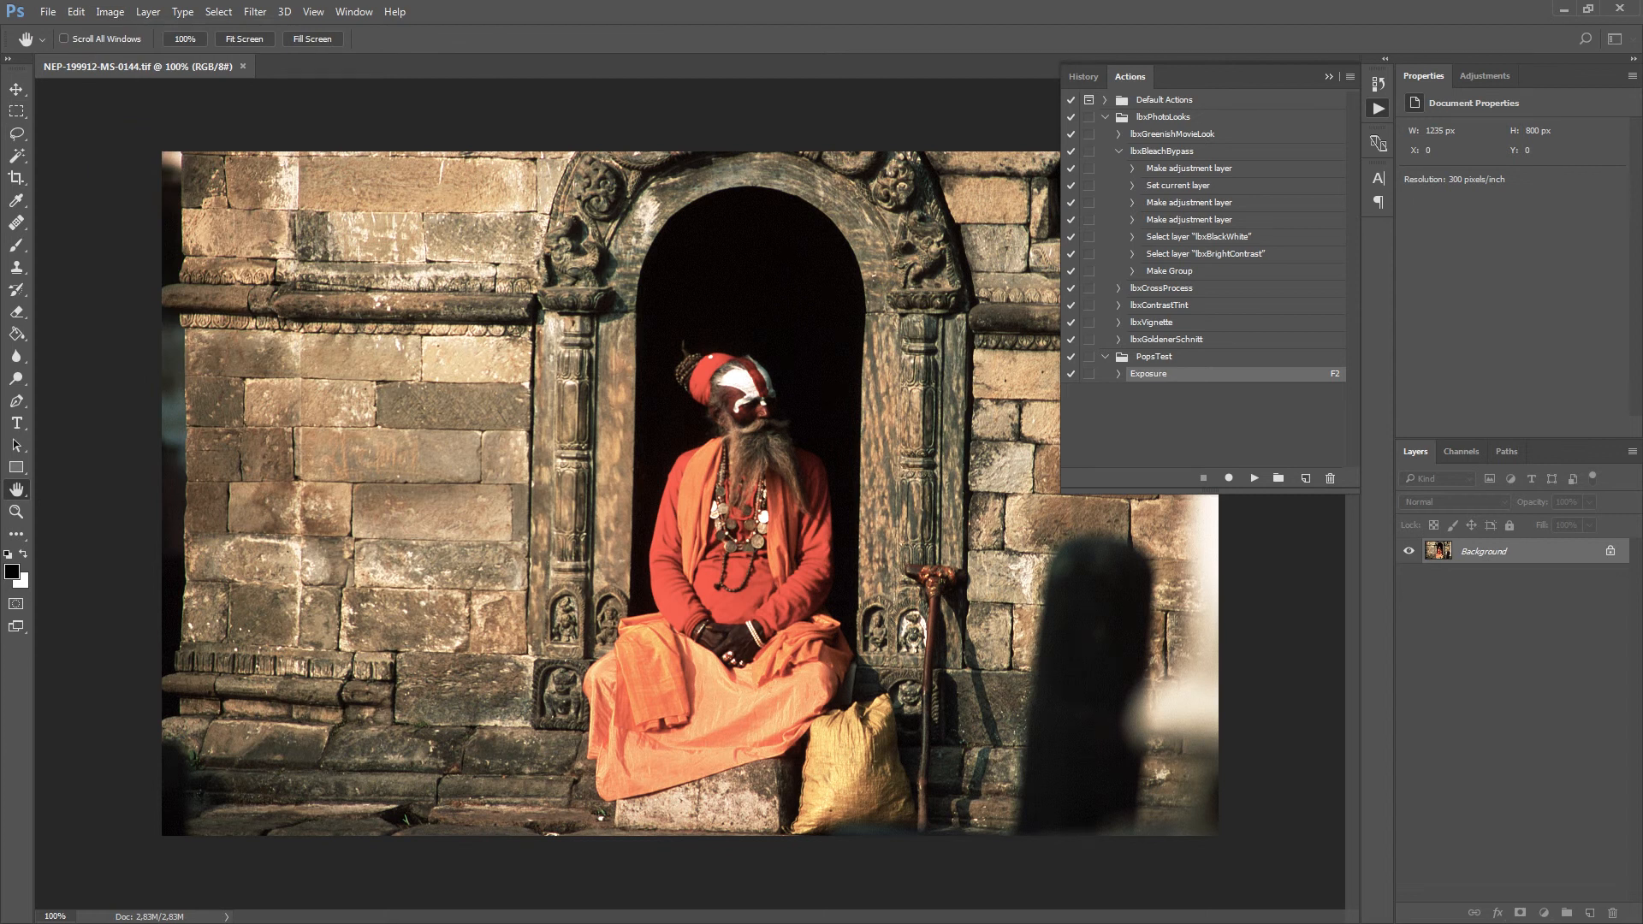
drag(876, 457, 748, 233)
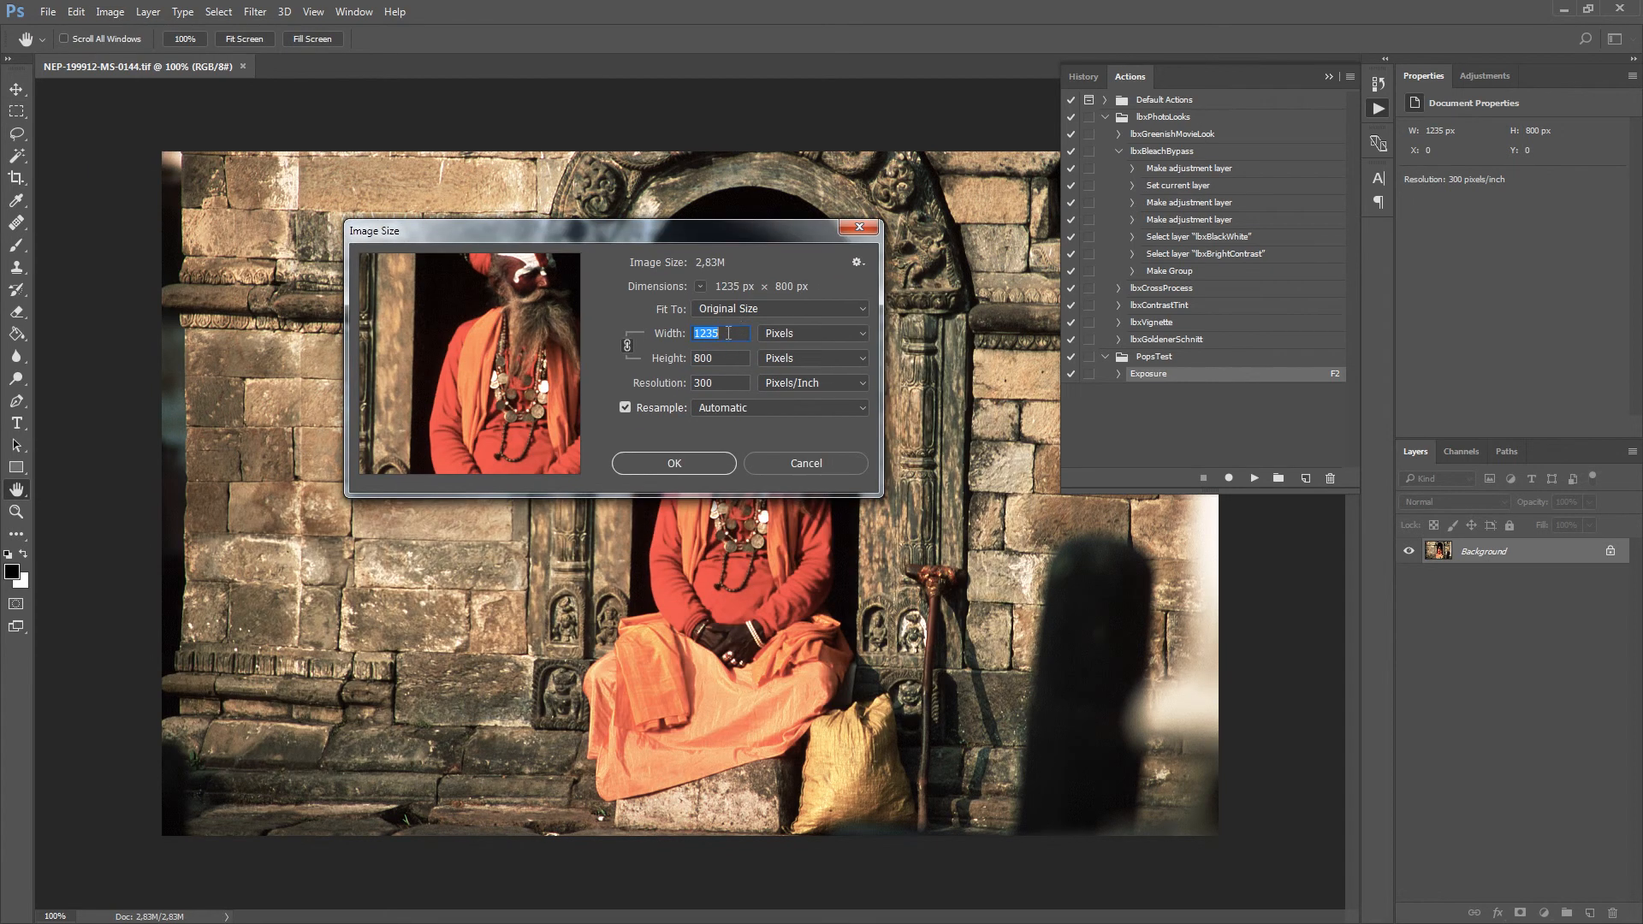
mouse_move(478, 324)
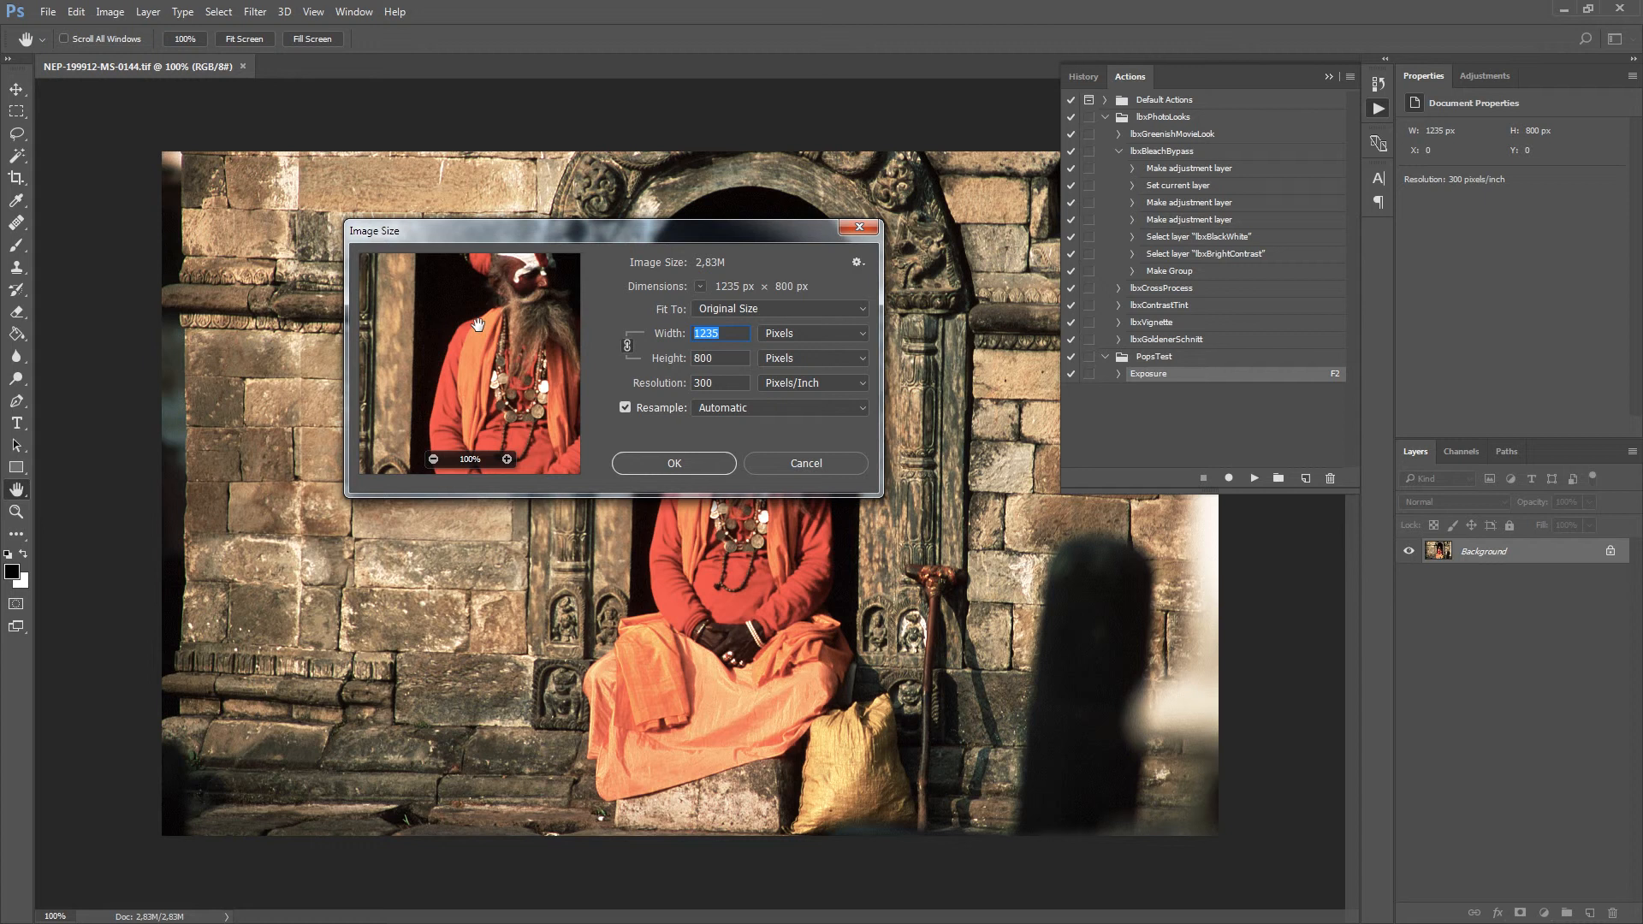
text(800)
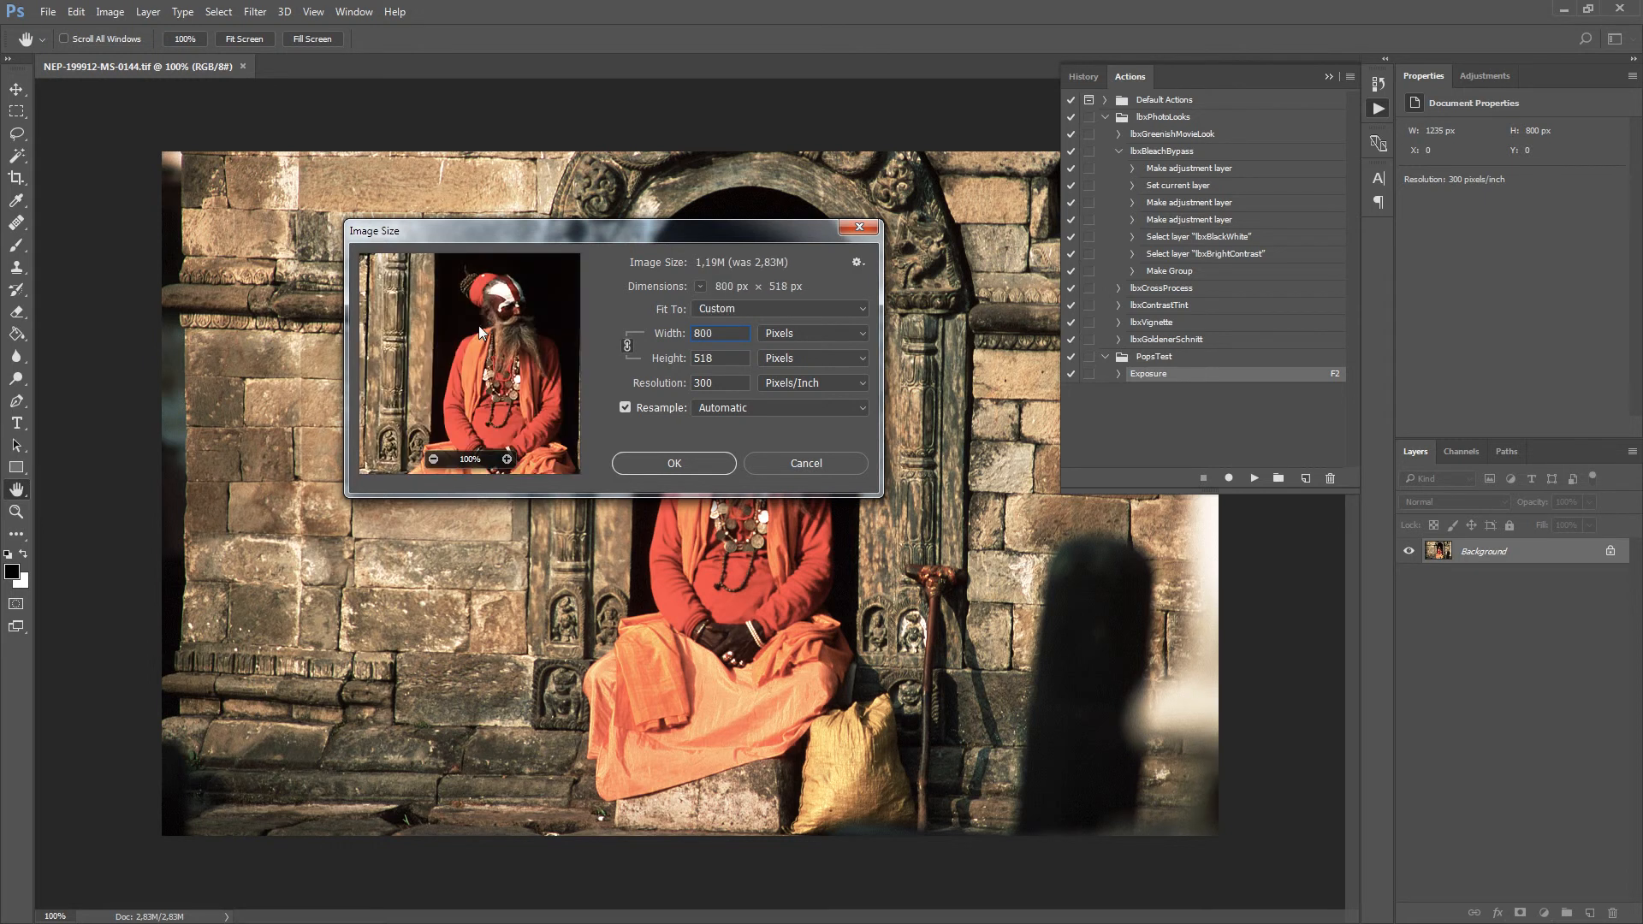
click(692, 462)
key(m)
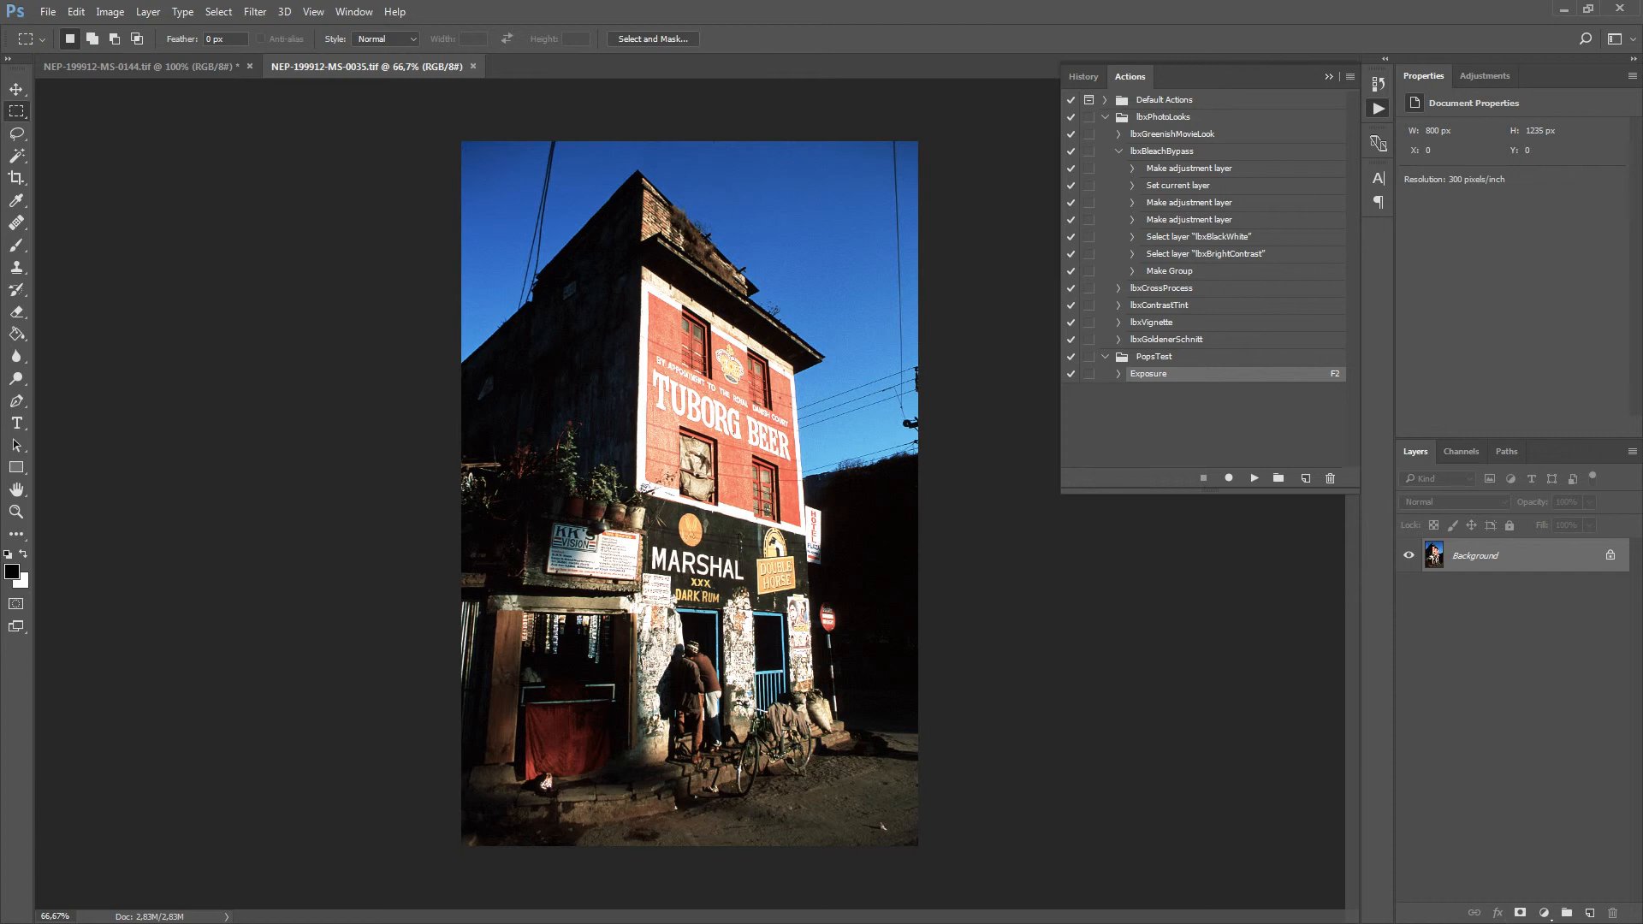
Resize the portrait image NEP-199912-MS-0035.tif to a height of 800 pixels, keeping its proportions.
click(109, 12)
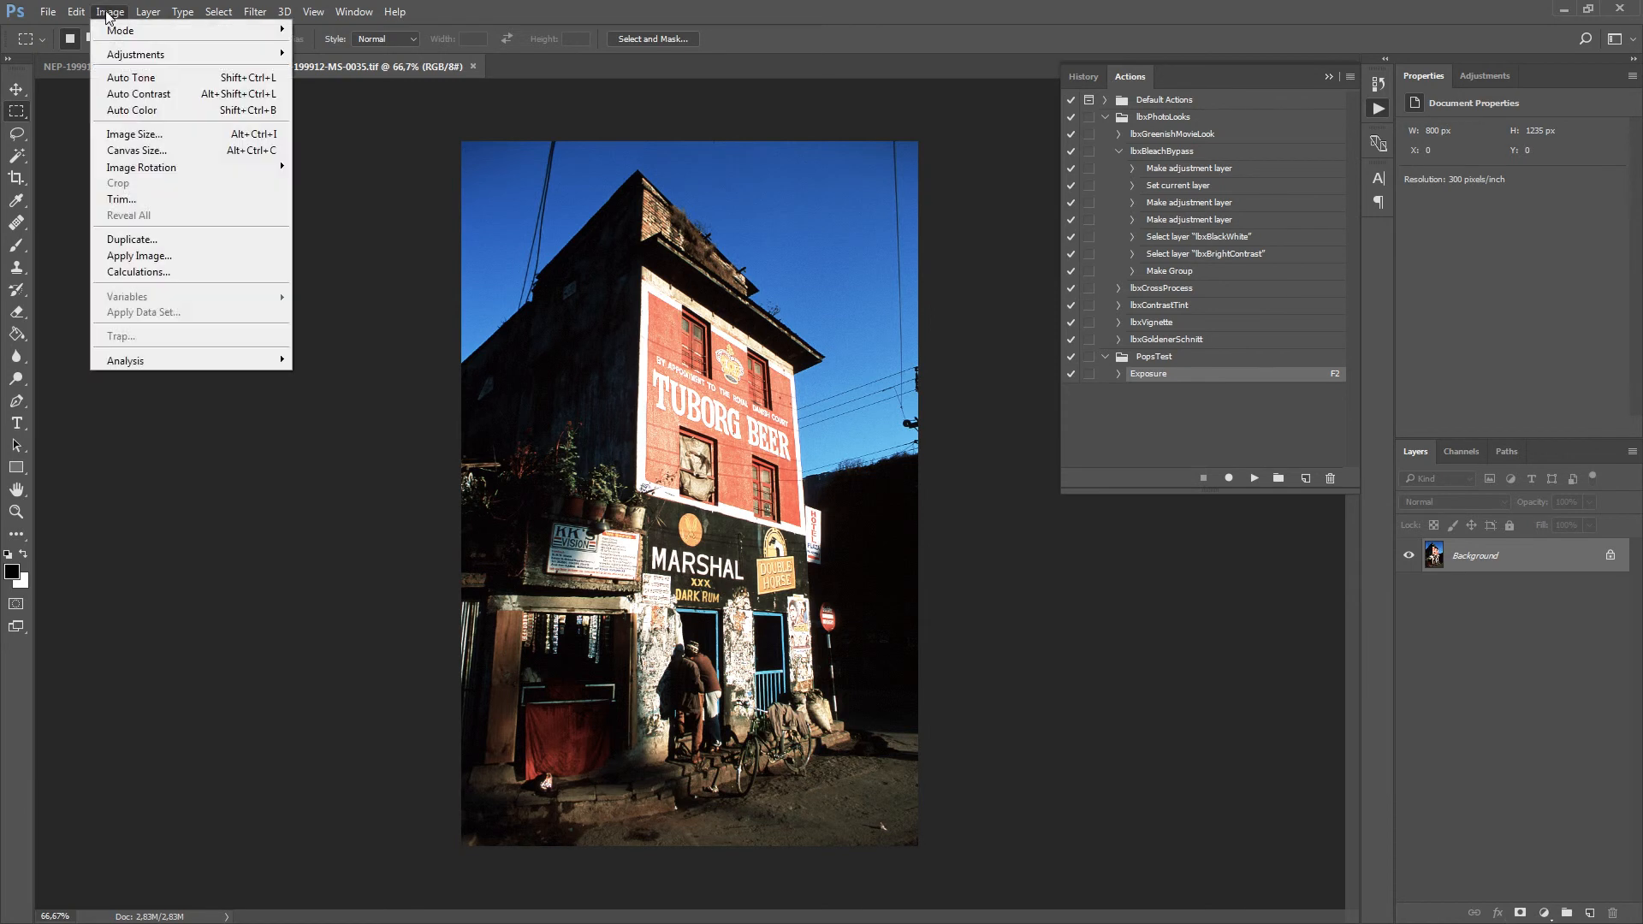
click(181, 136)
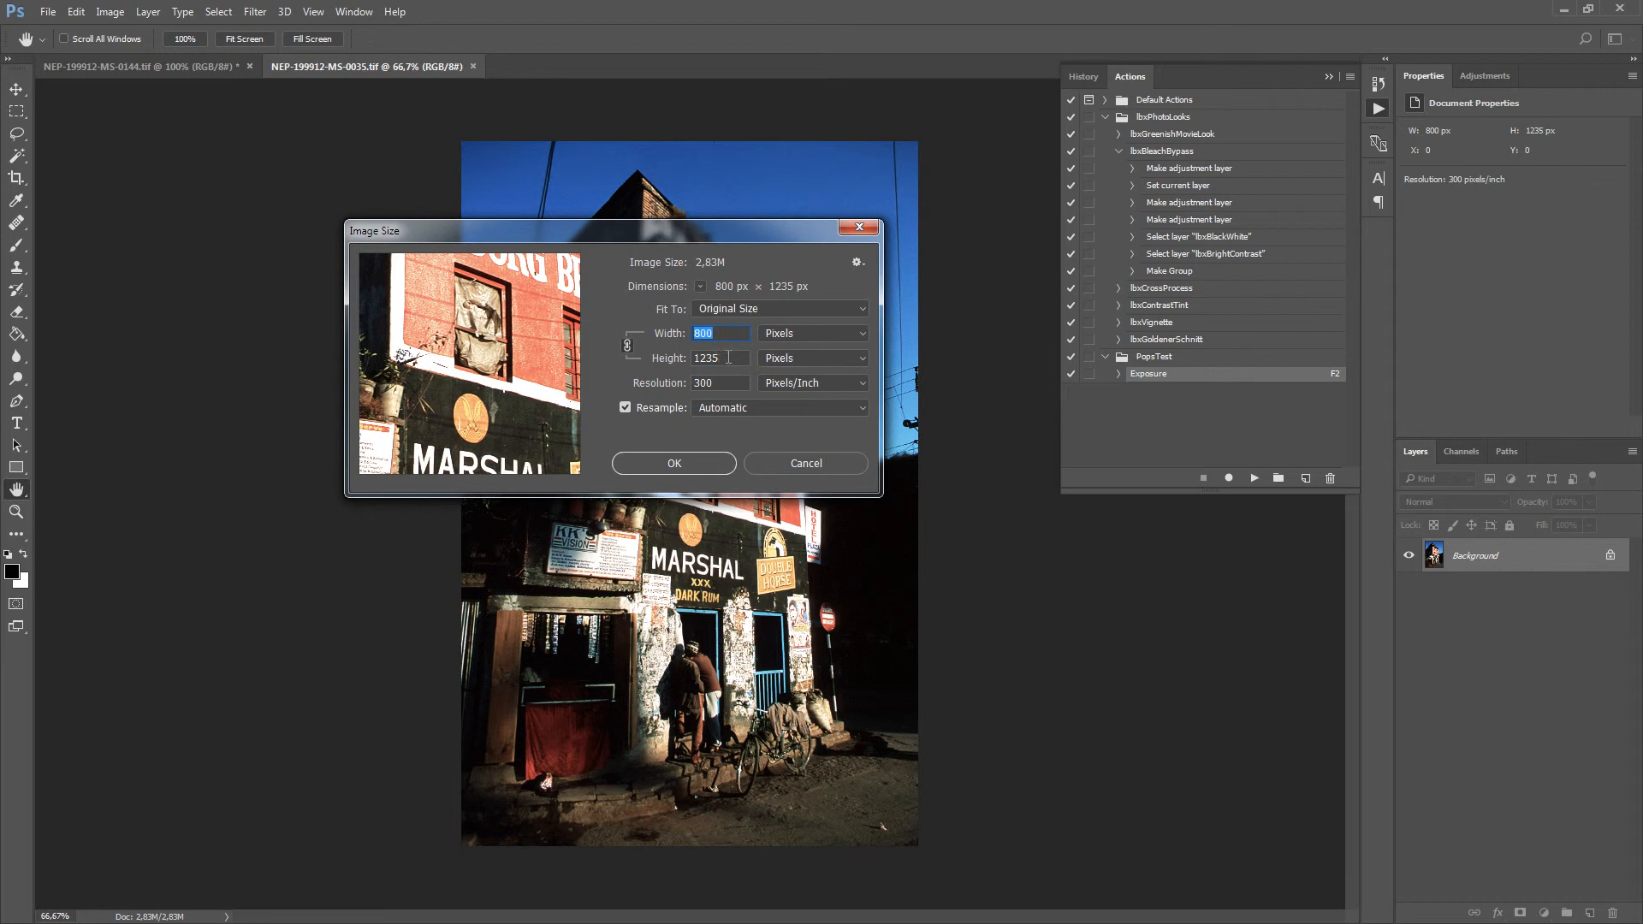
key(Tab)
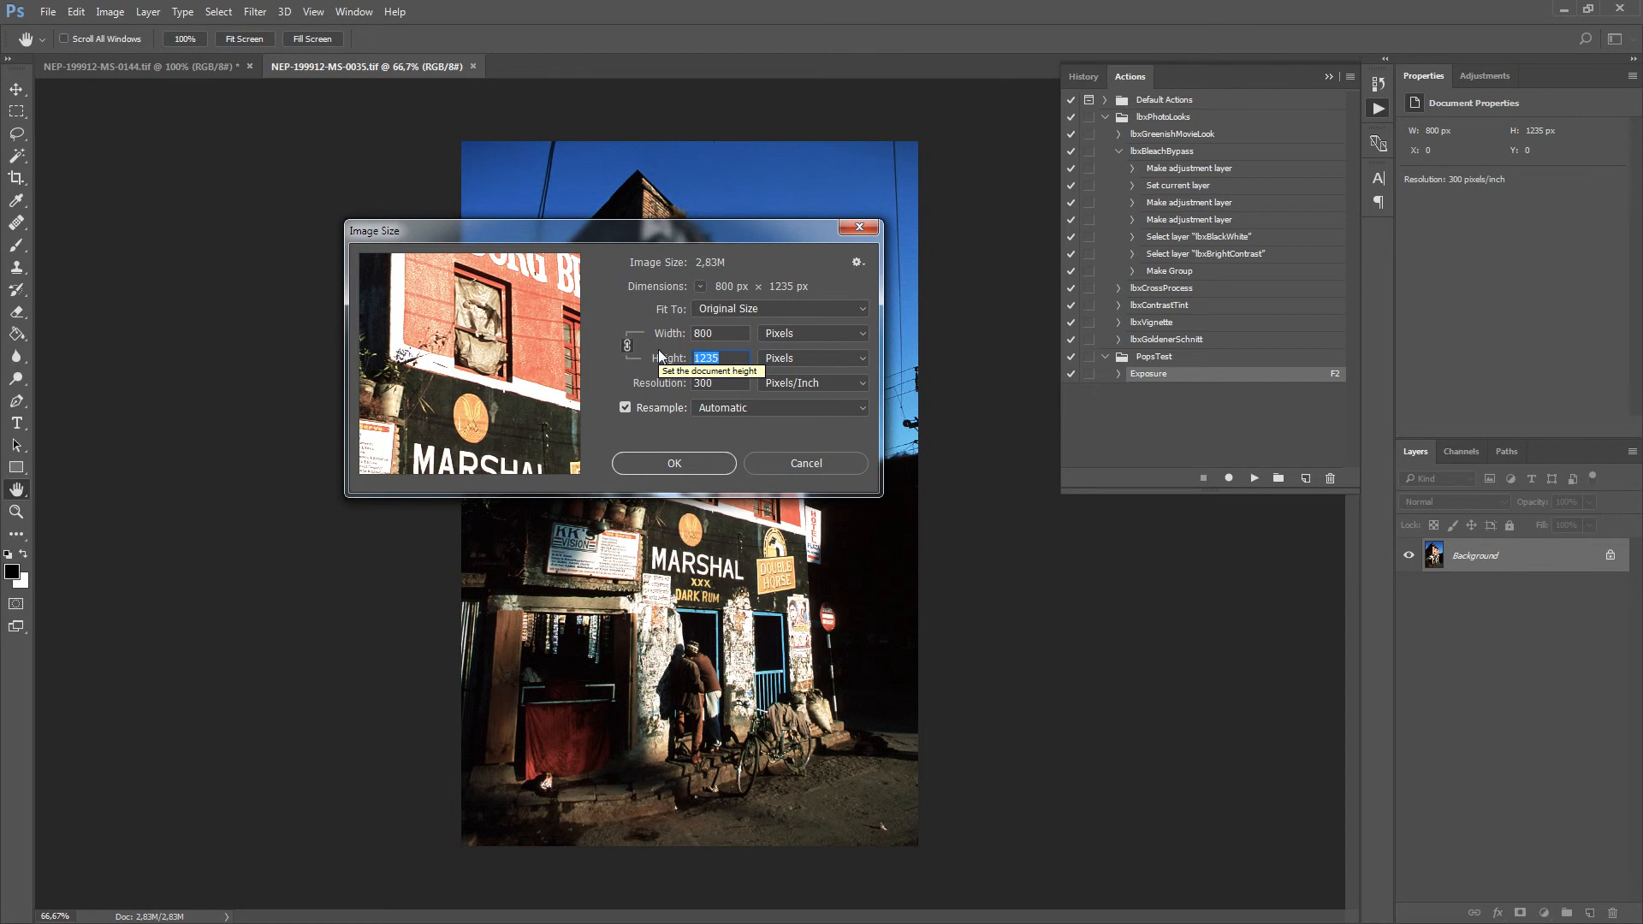
text(800)
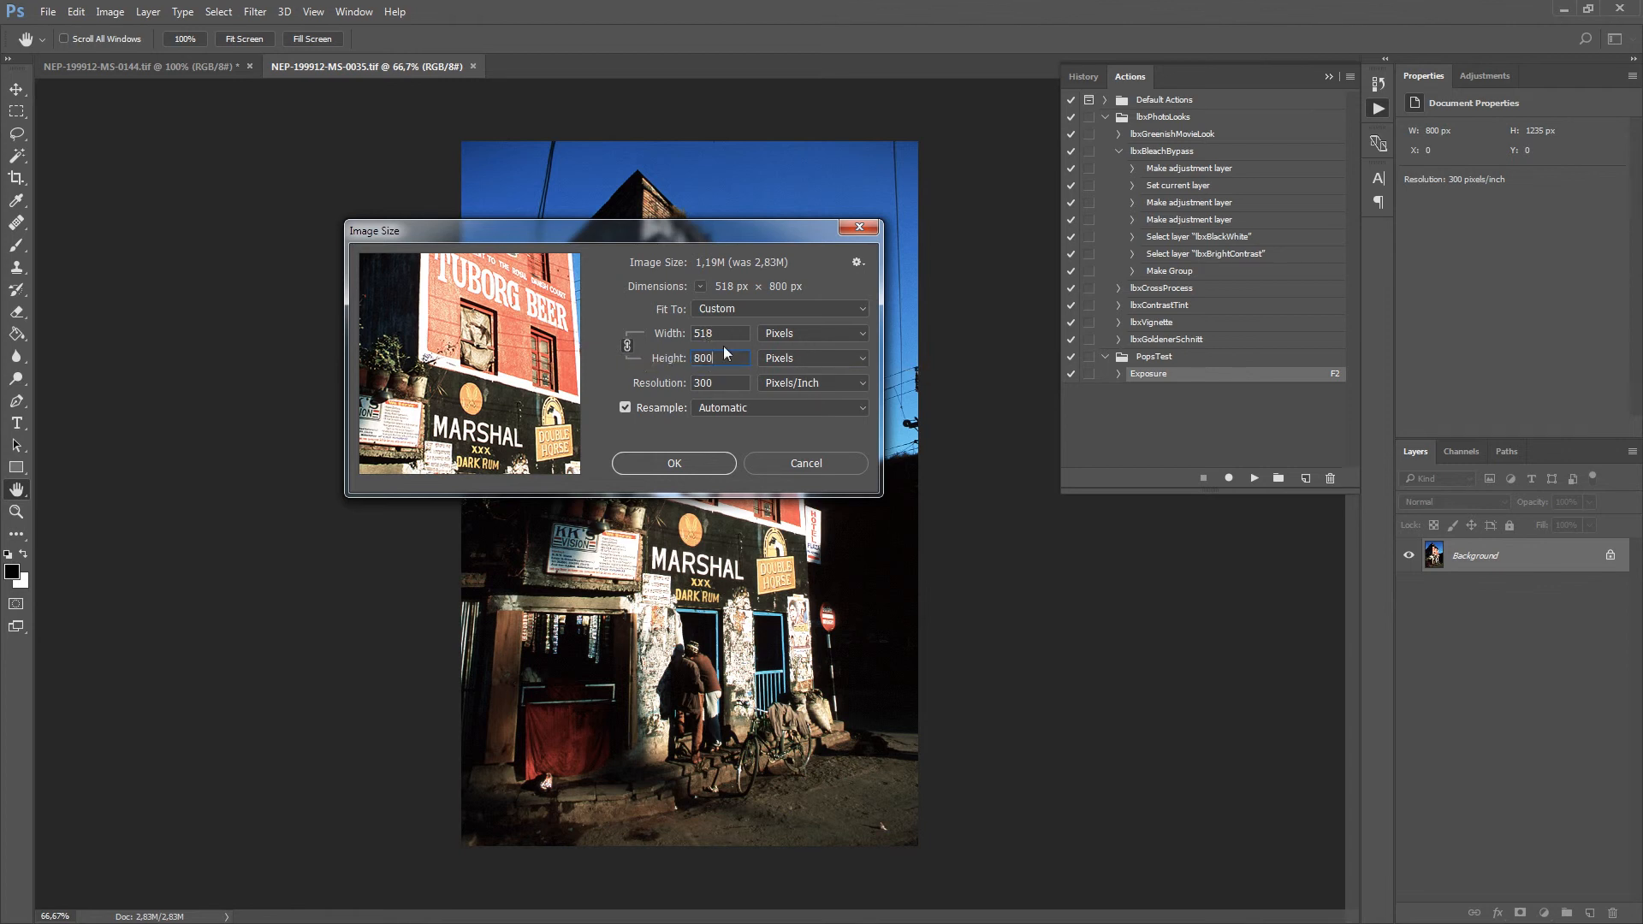
click(717, 465)
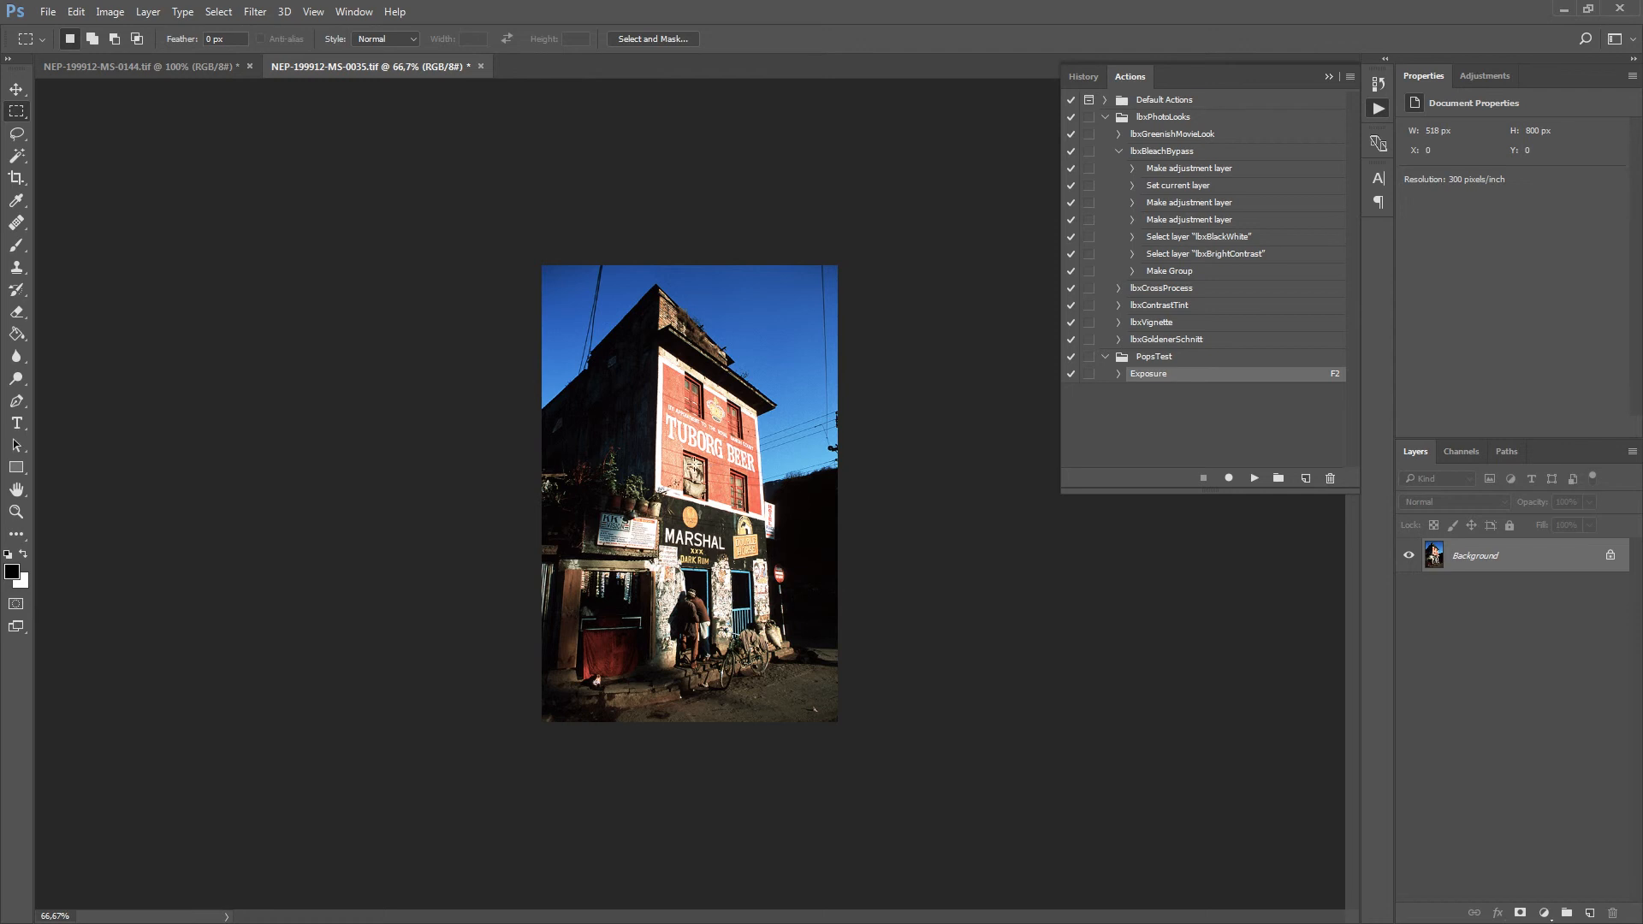
click(109, 12)
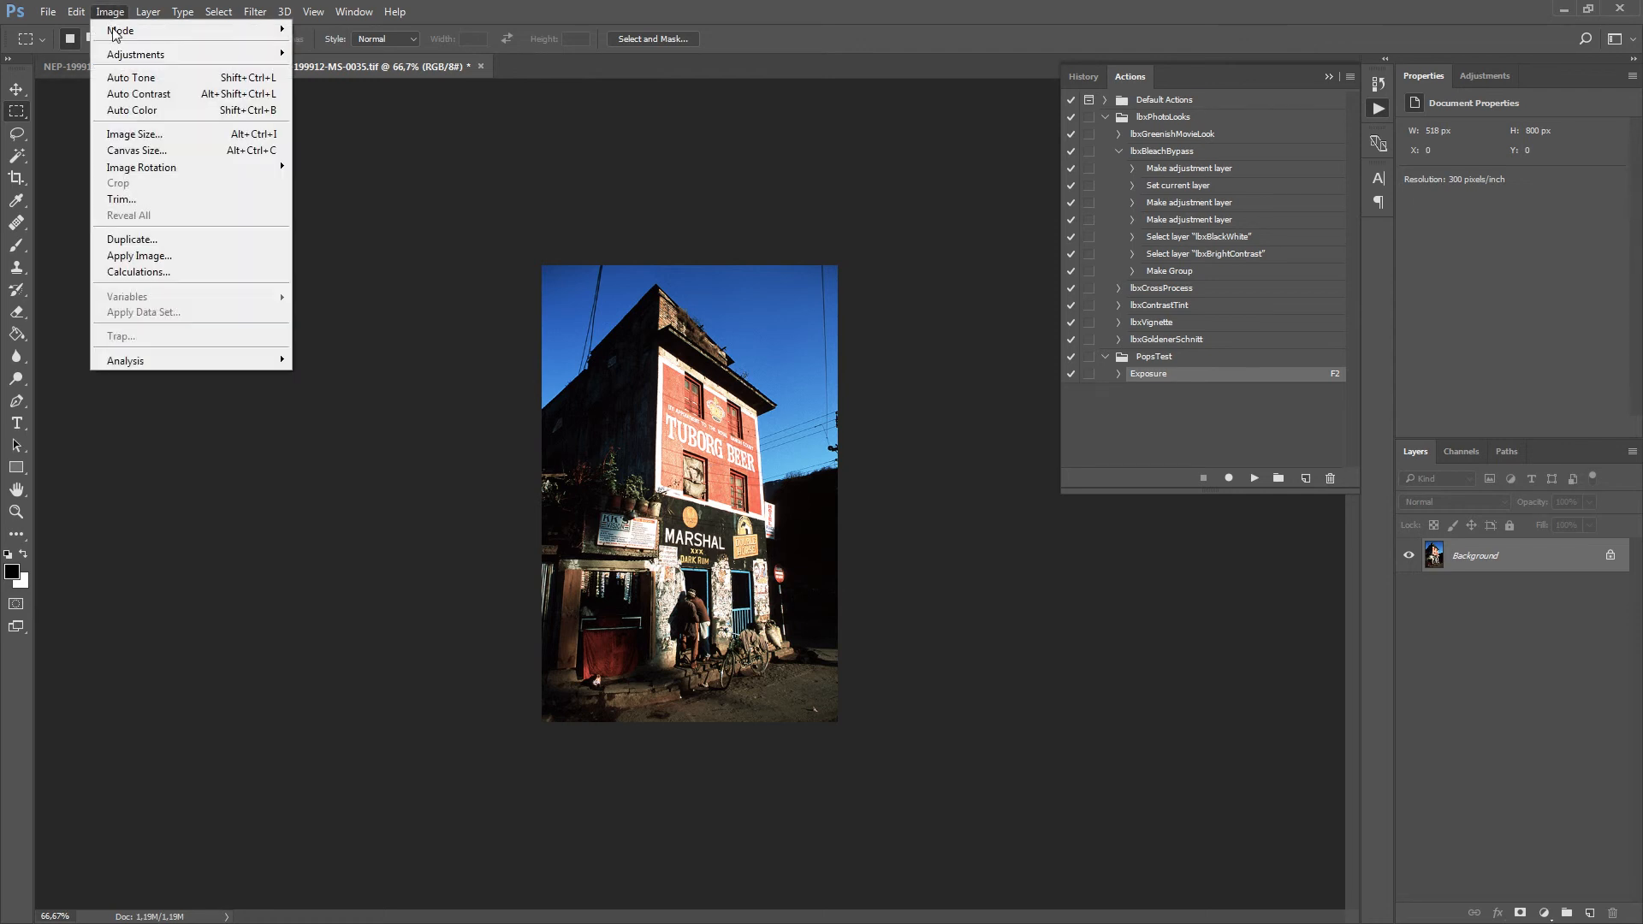
click(134, 134)
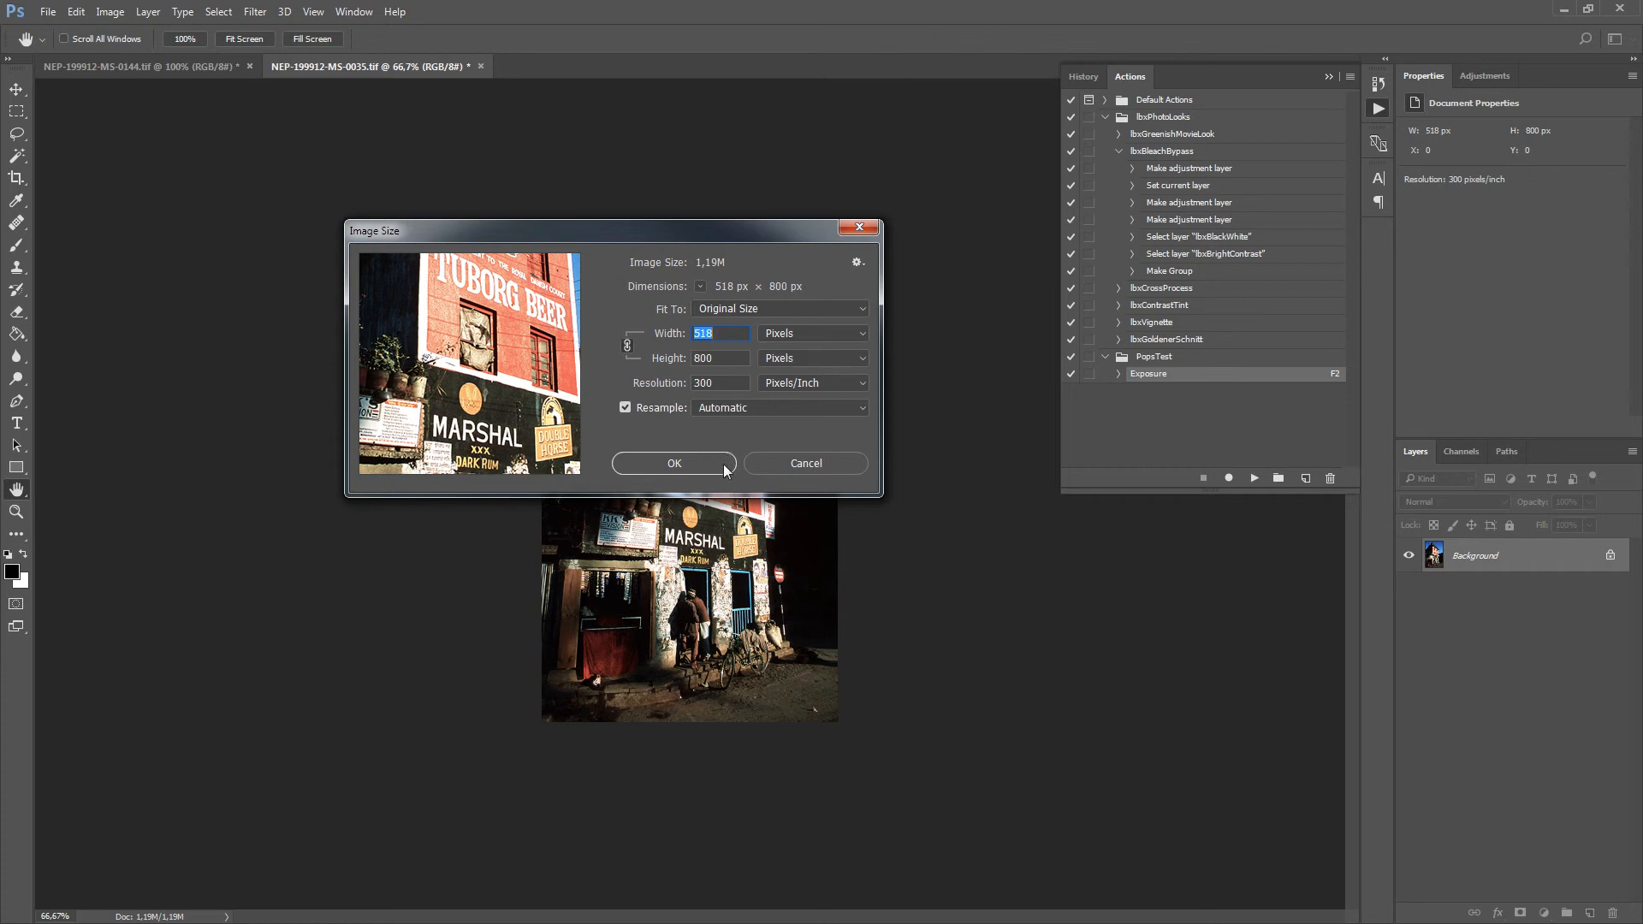
click(788, 460)
key(m)
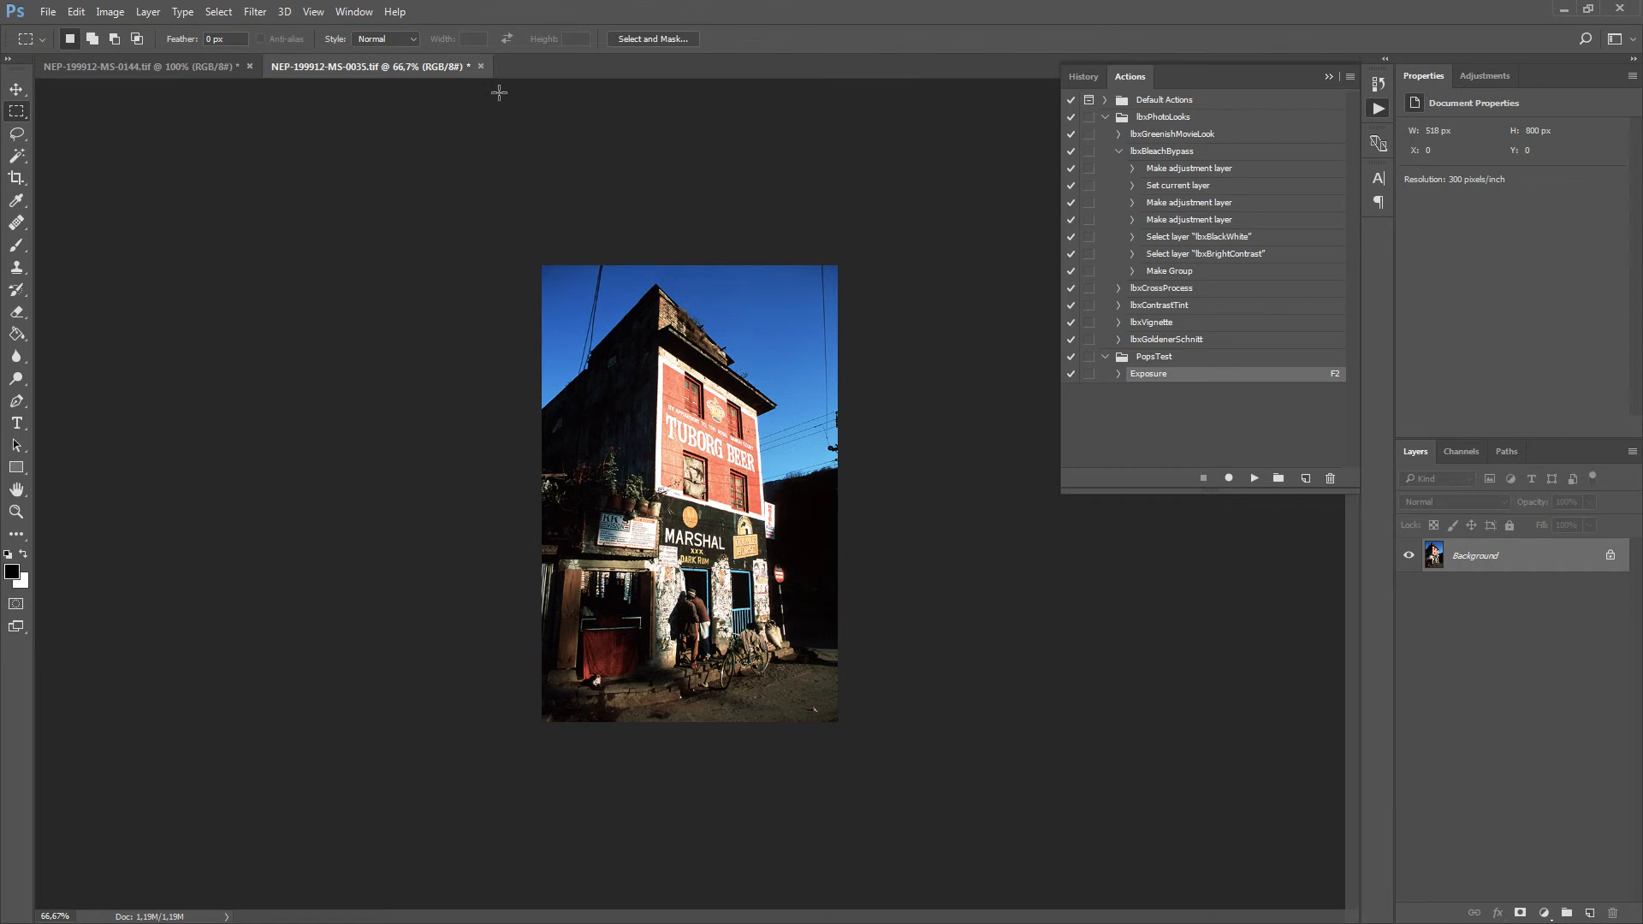
Close the resized images NEP-199912-MS-0035.tif and NEP-199912-MS-0144.tif without saving their changes.
click(481, 67)
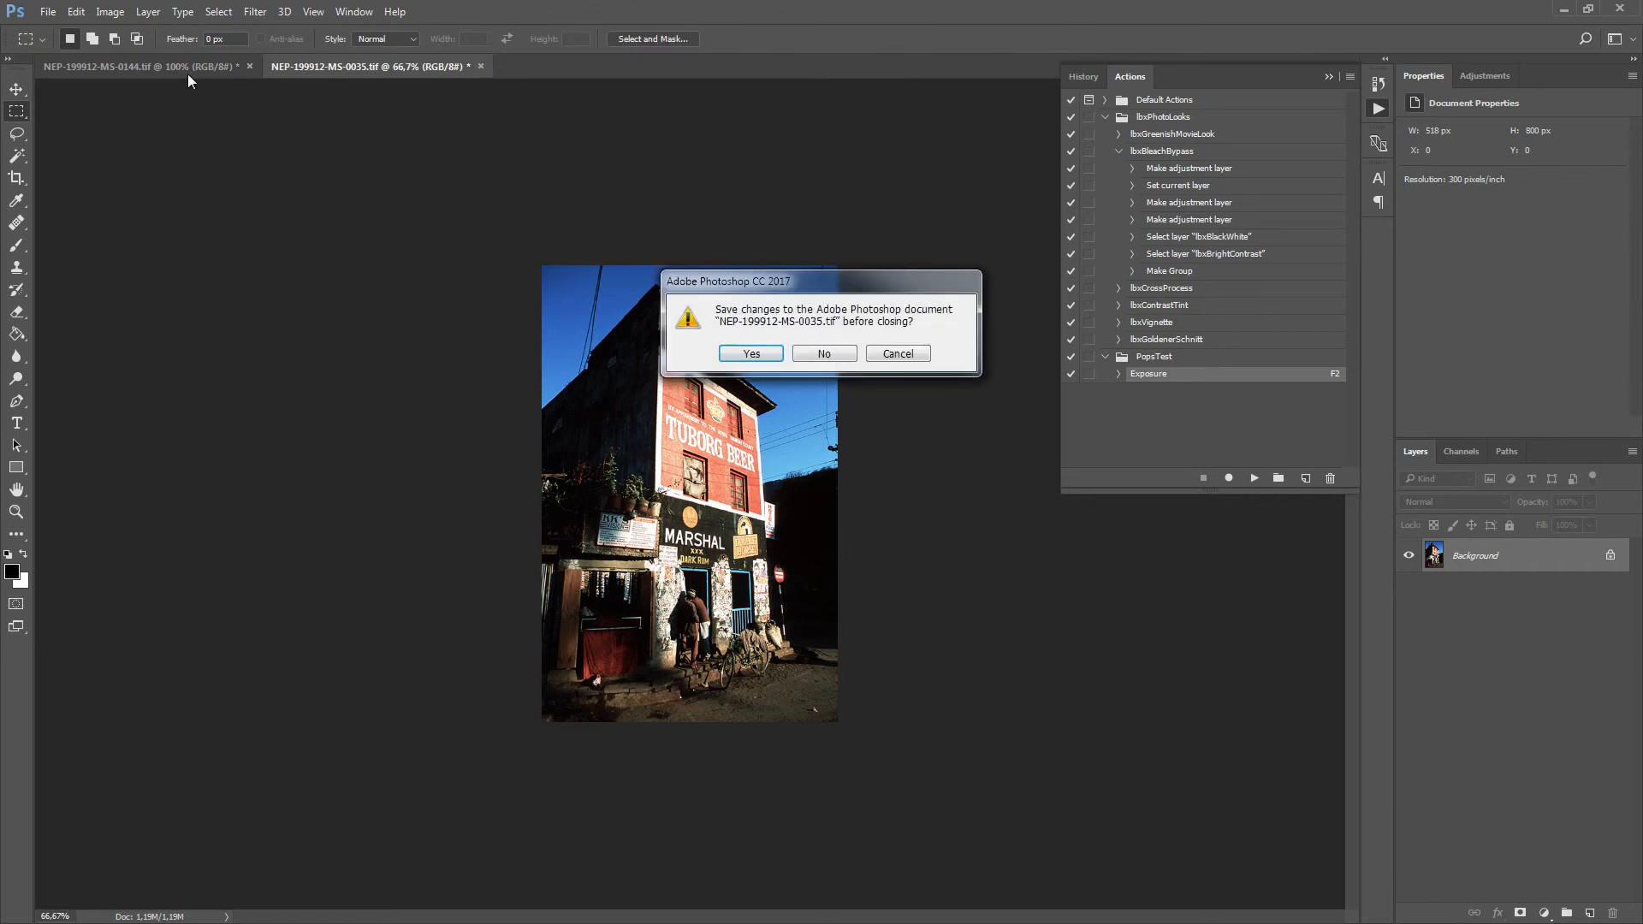
click(841, 356)
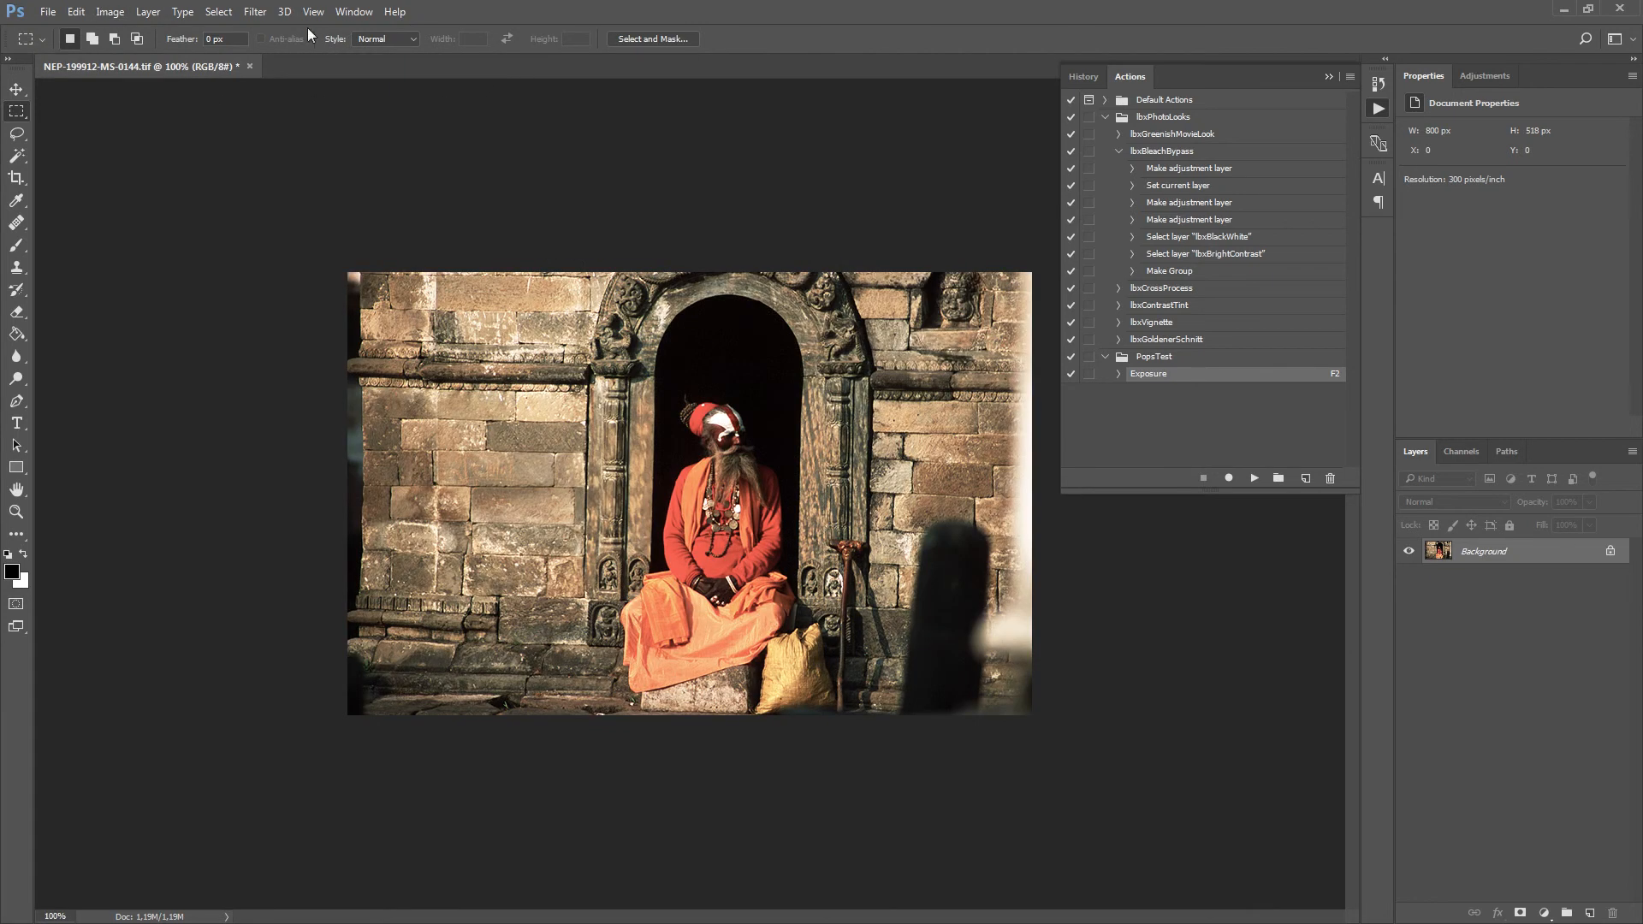
click(249, 66)
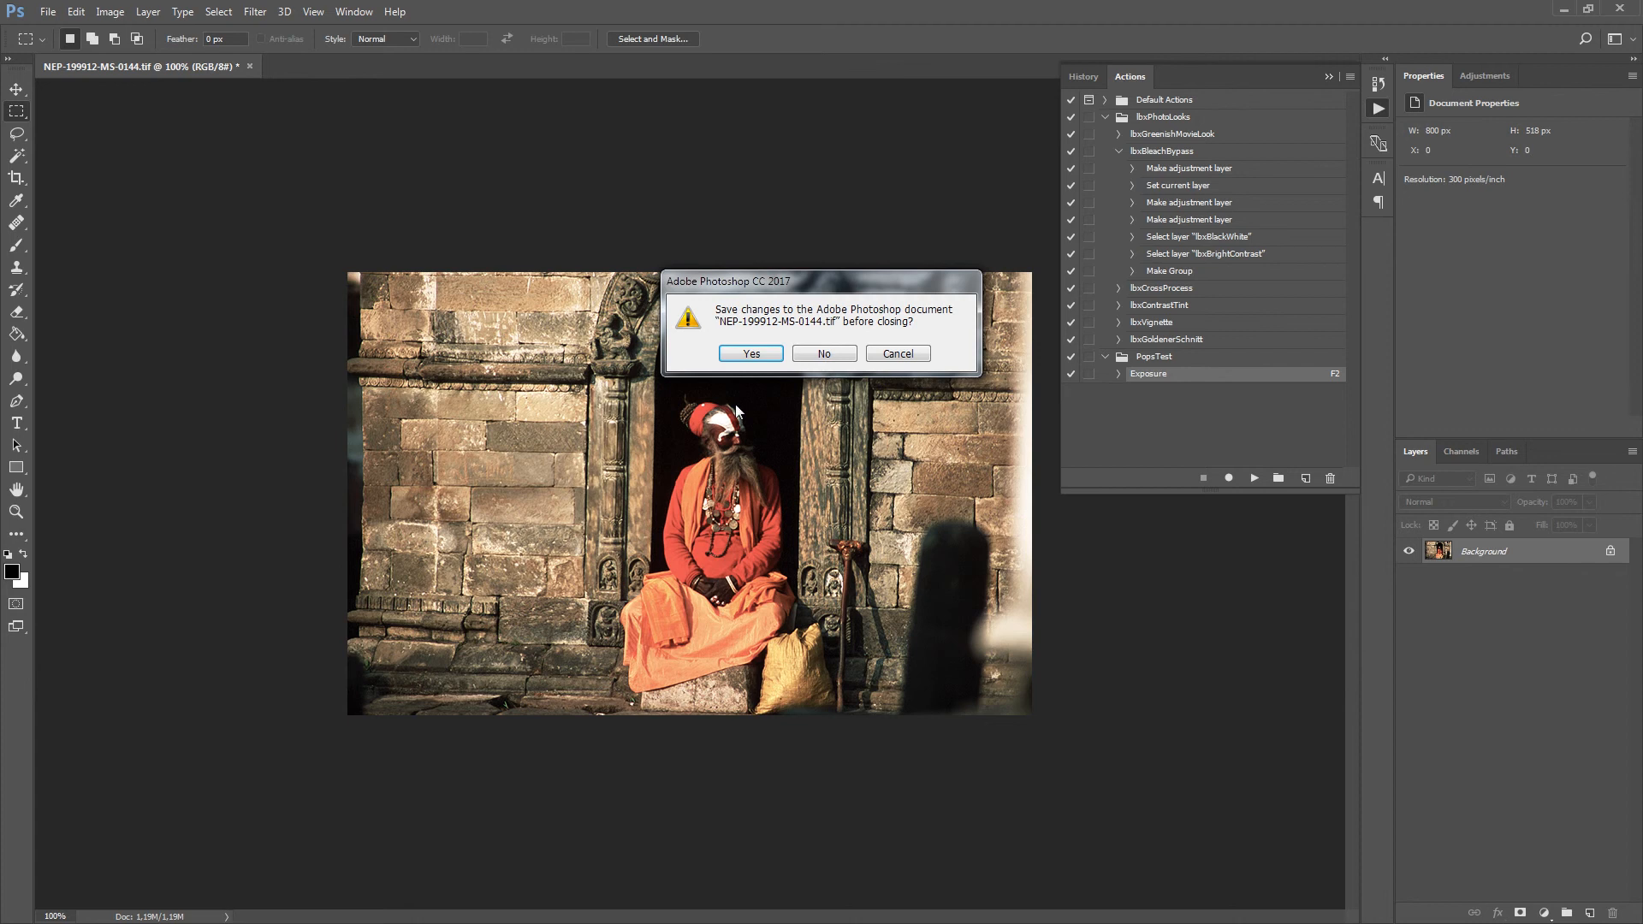
click(813, 356)
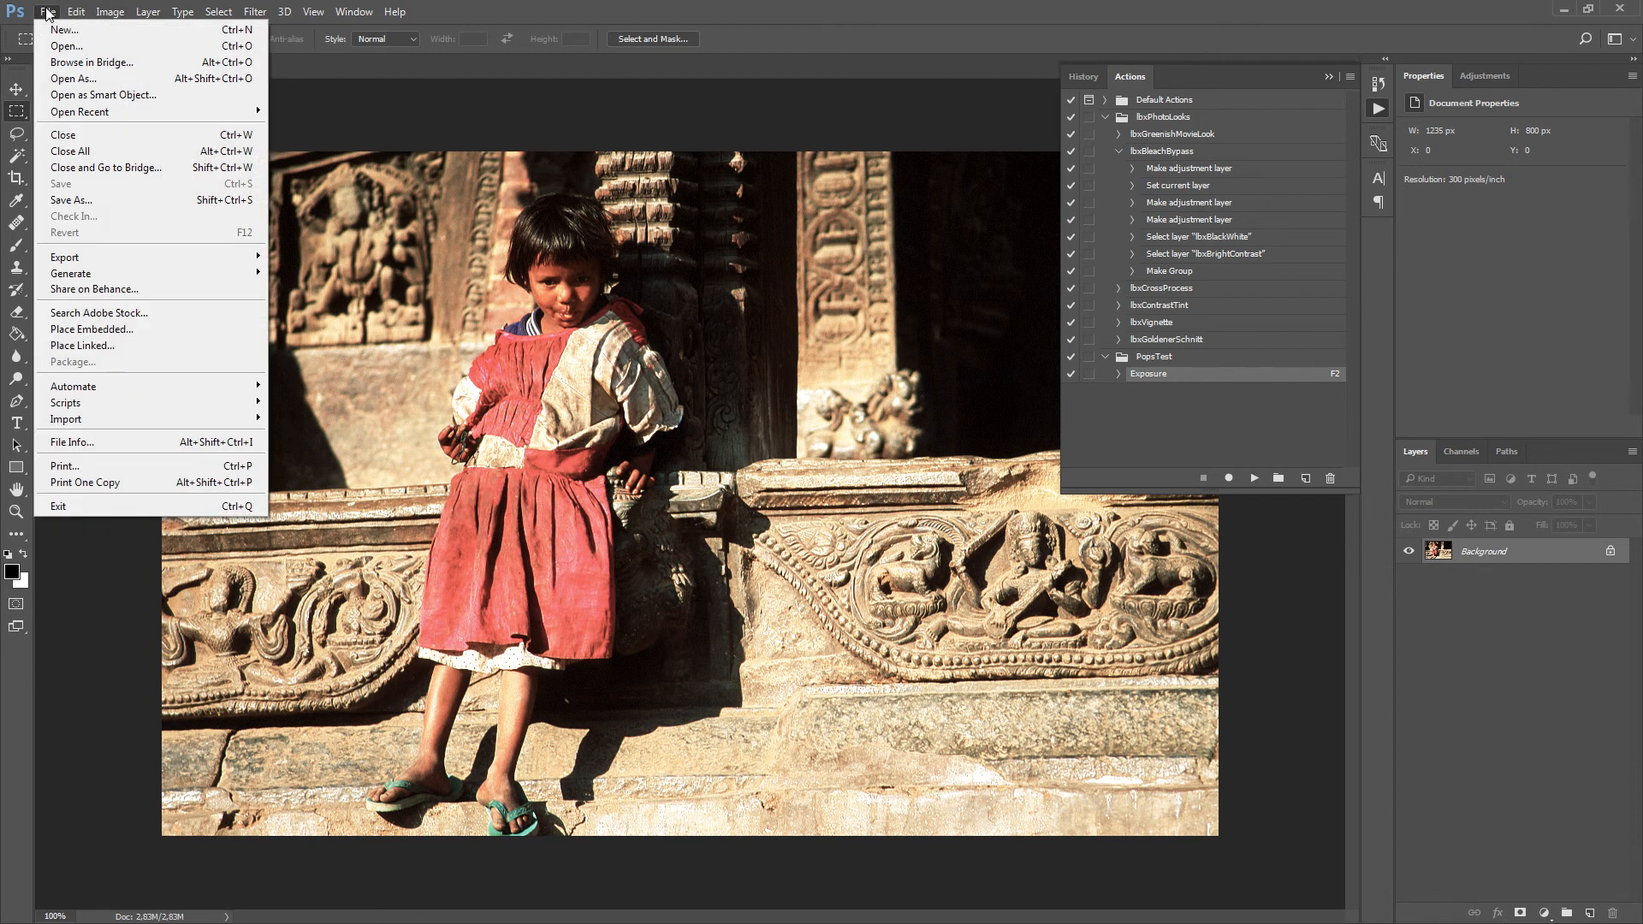
mouse_move(244, 409)
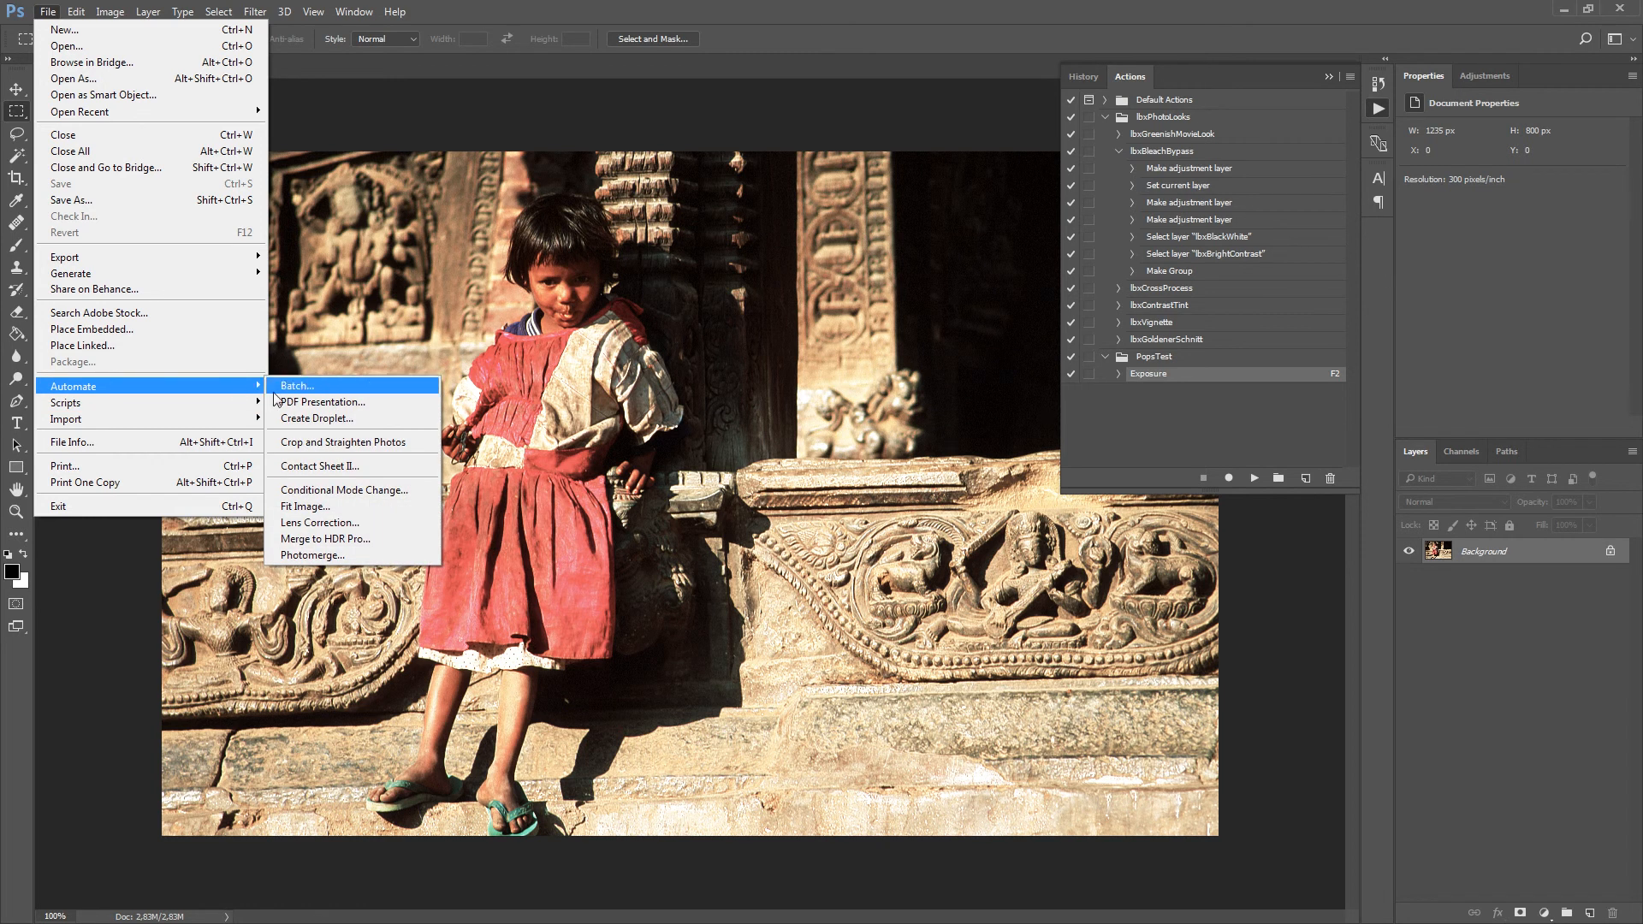
click(299, 507)
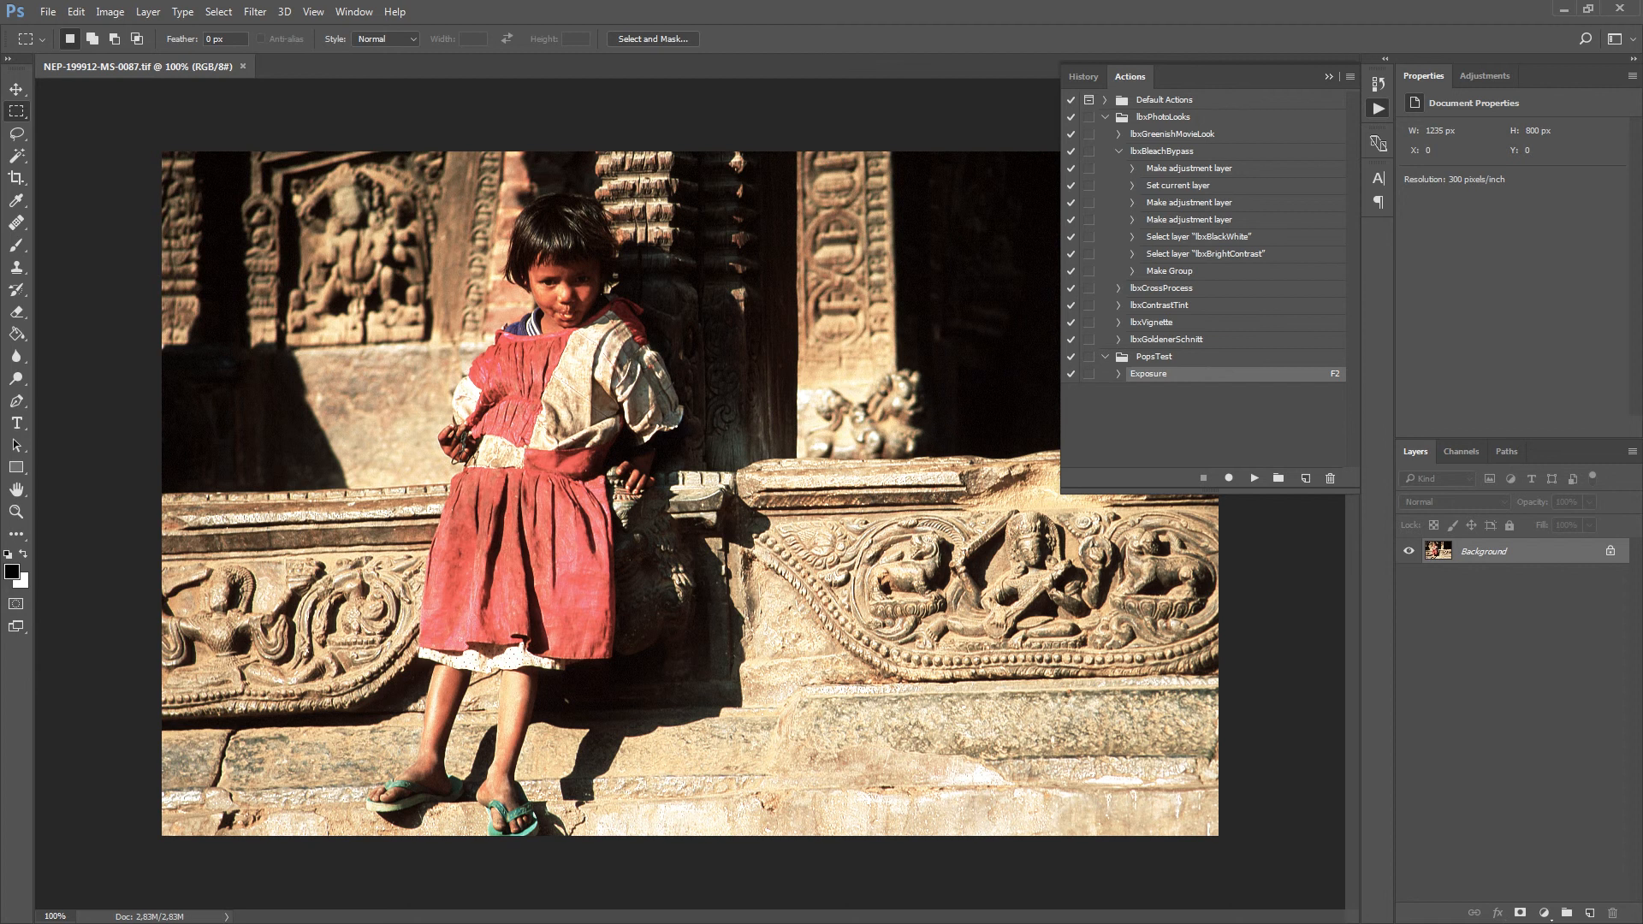
drag(213, 490, 609, 296)
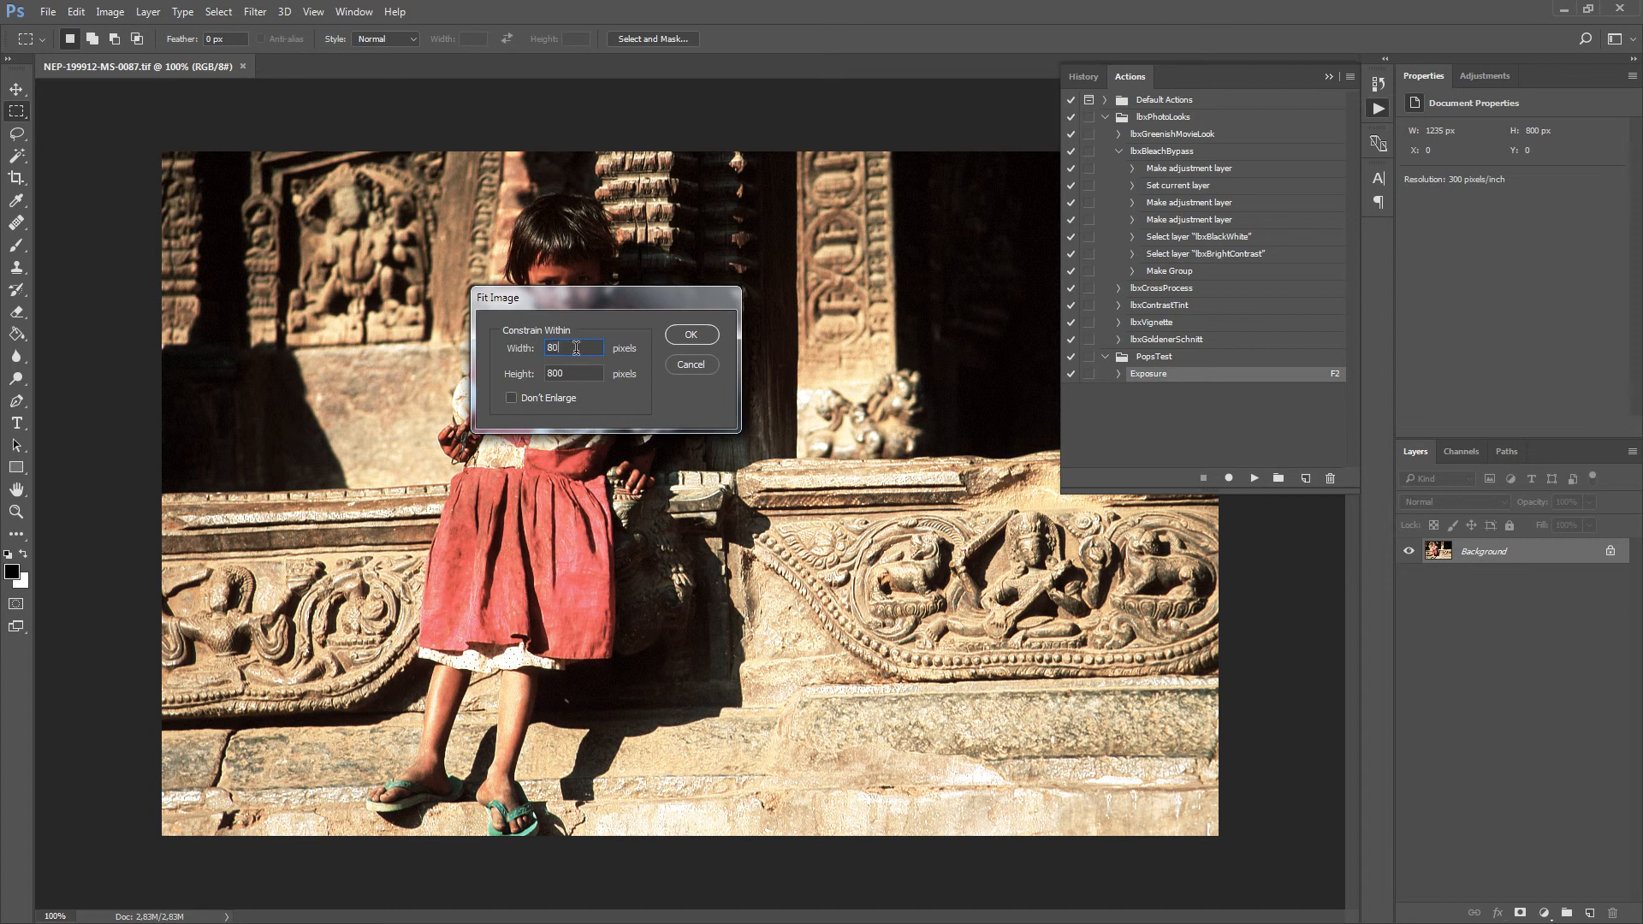
text(0)
key(Tab)
text(8)
click(692, 366)
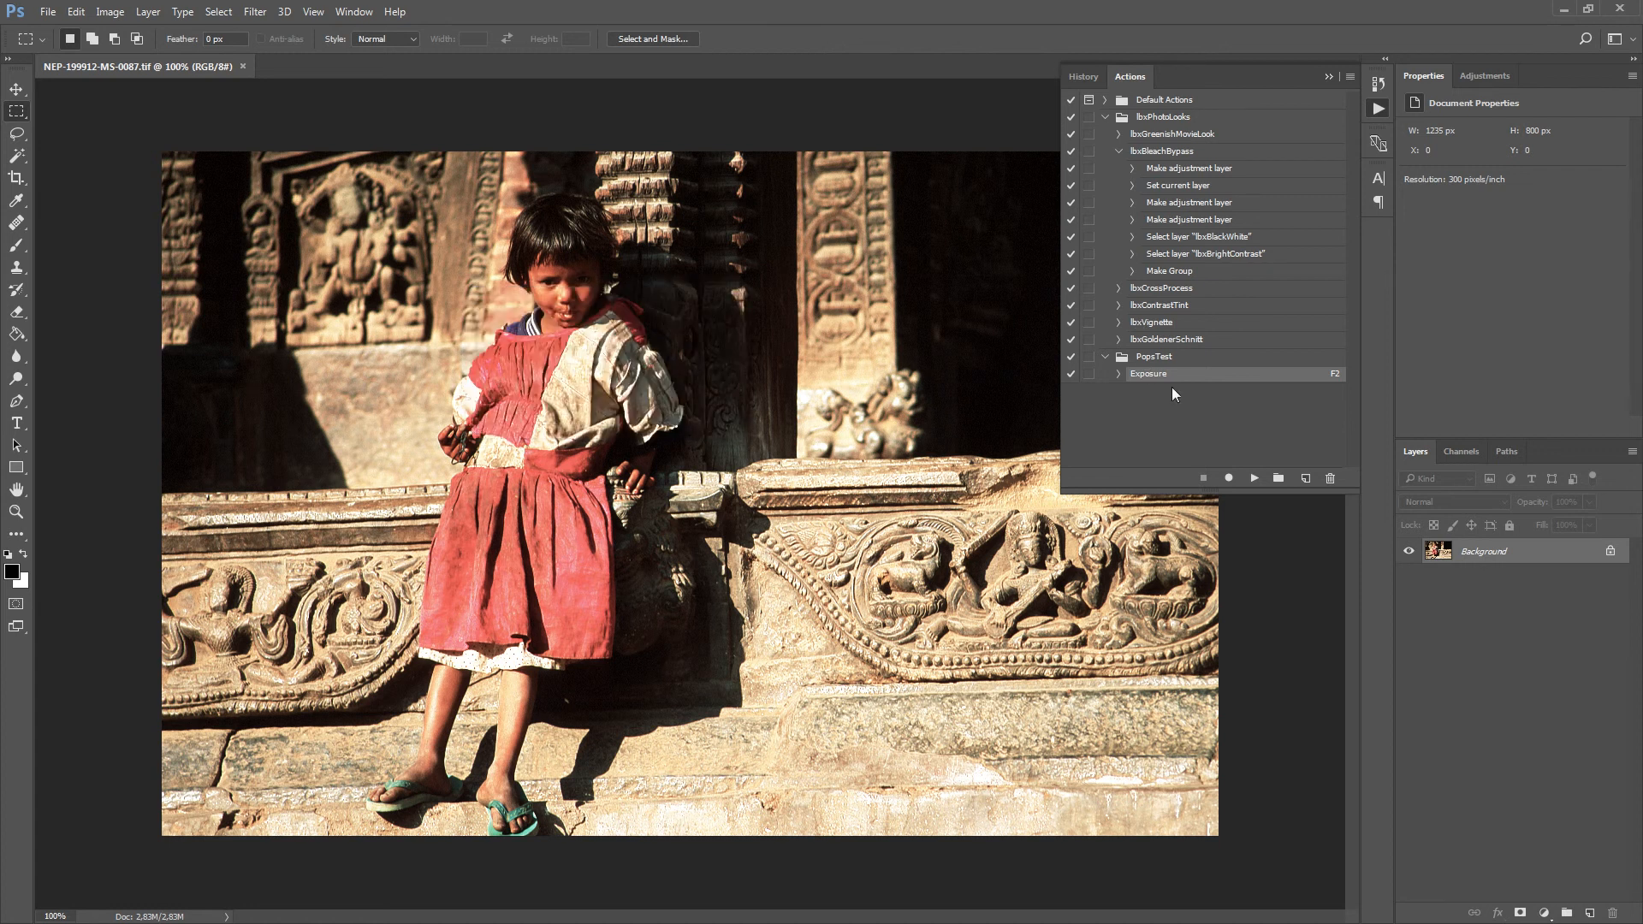
Create an action named Resize 800 in the PopsTest set and start recording it.
click(1151, 358)
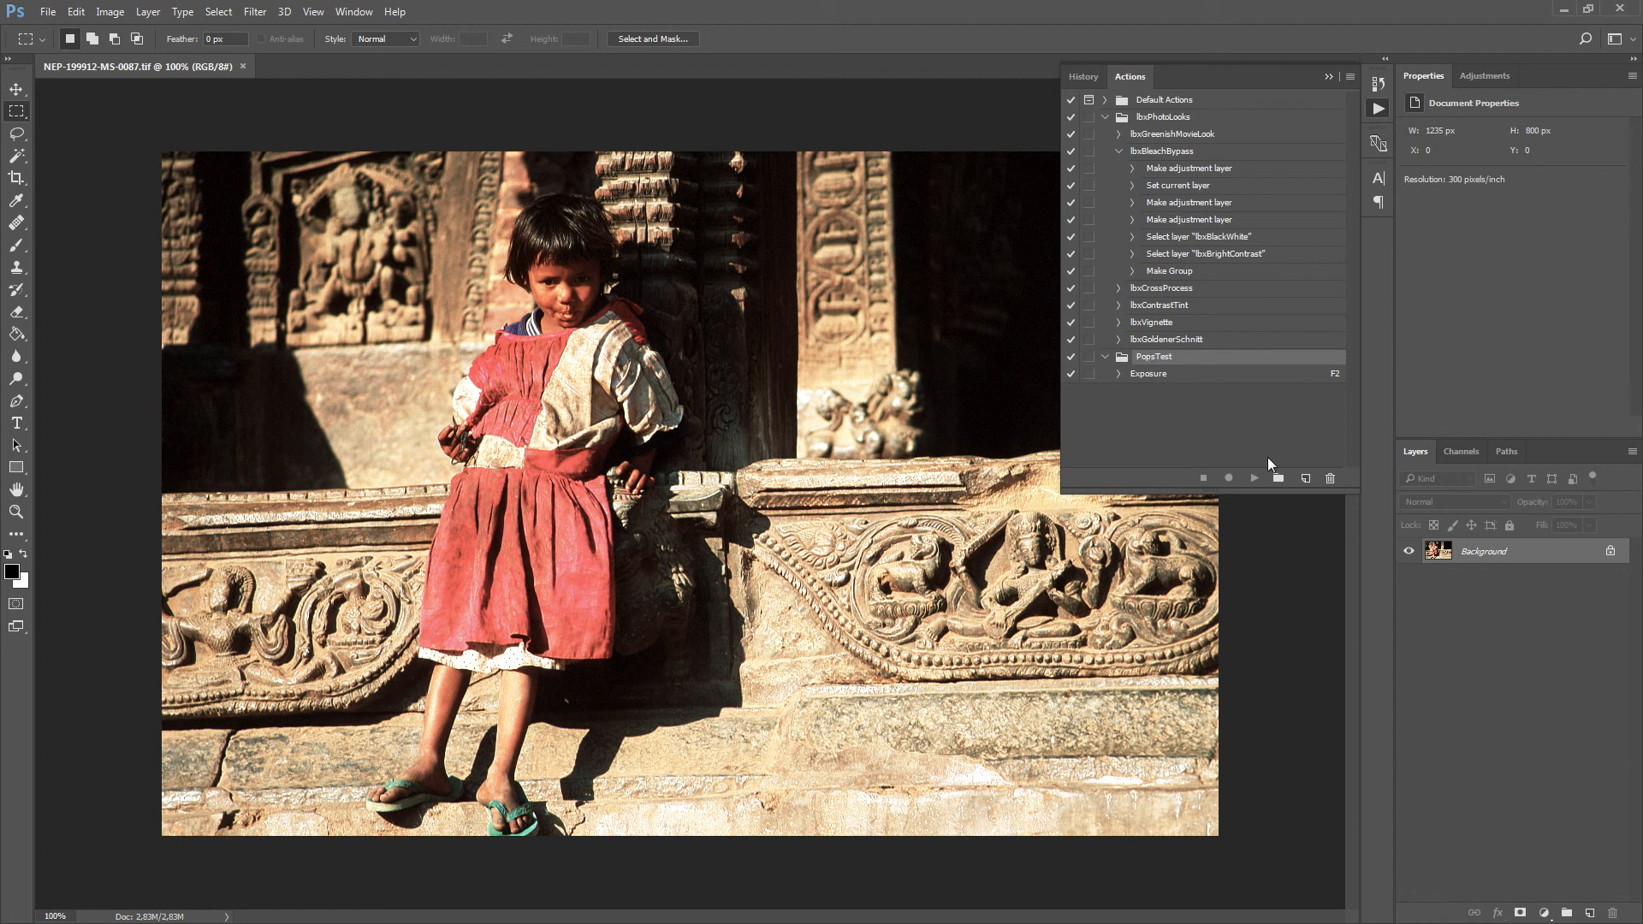
click(1307, 480)
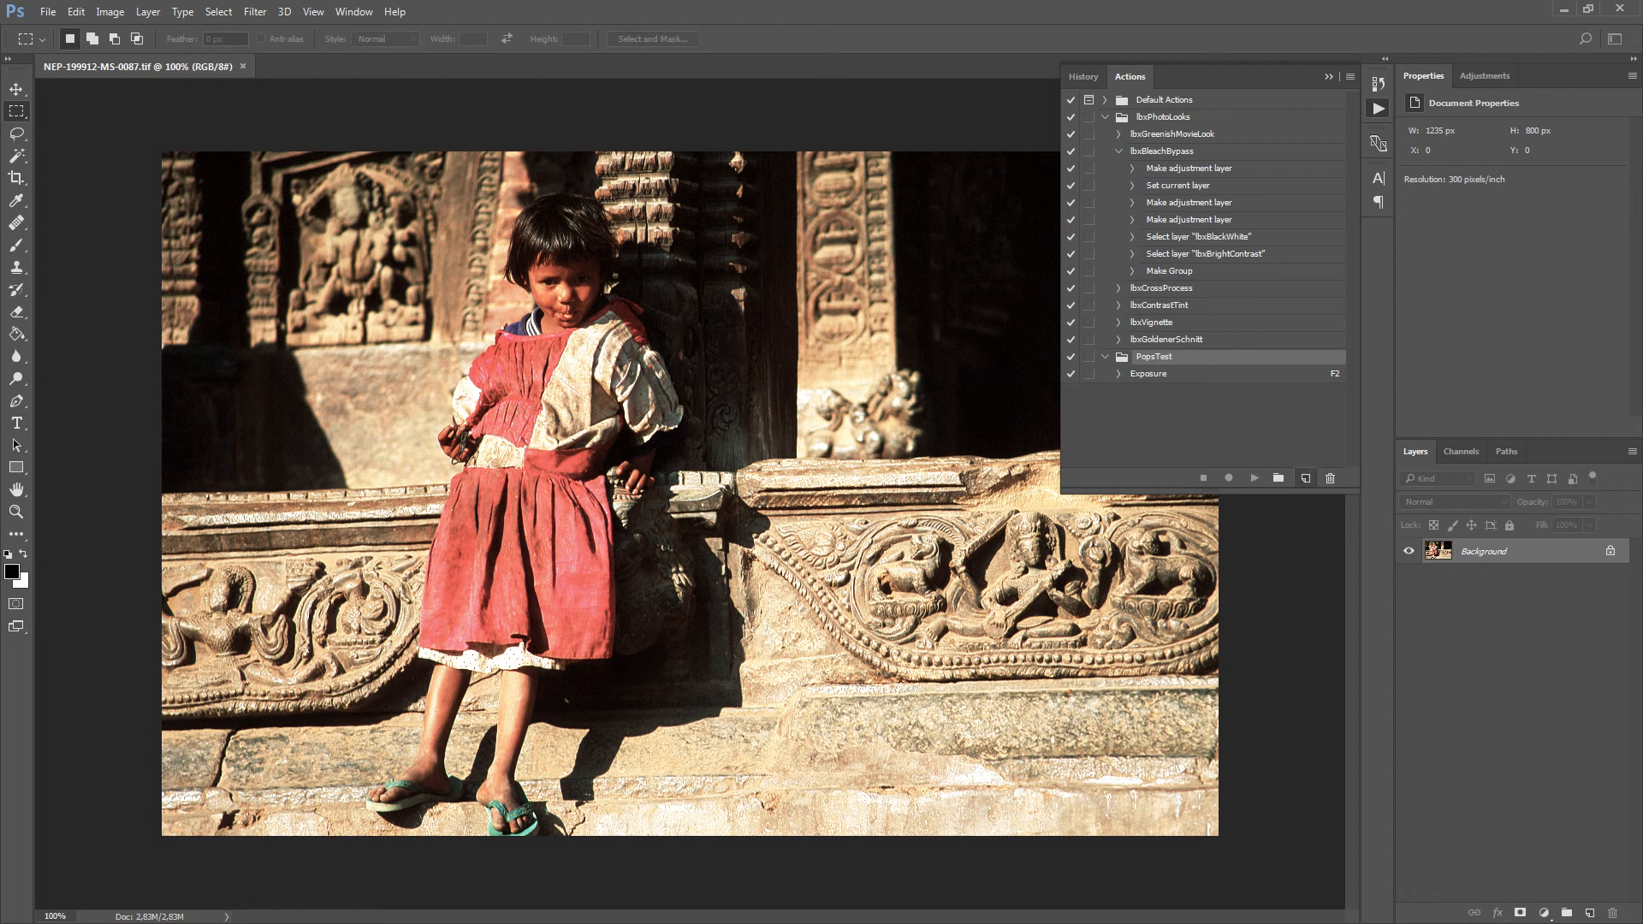
drag(629, 518, 668, 386)
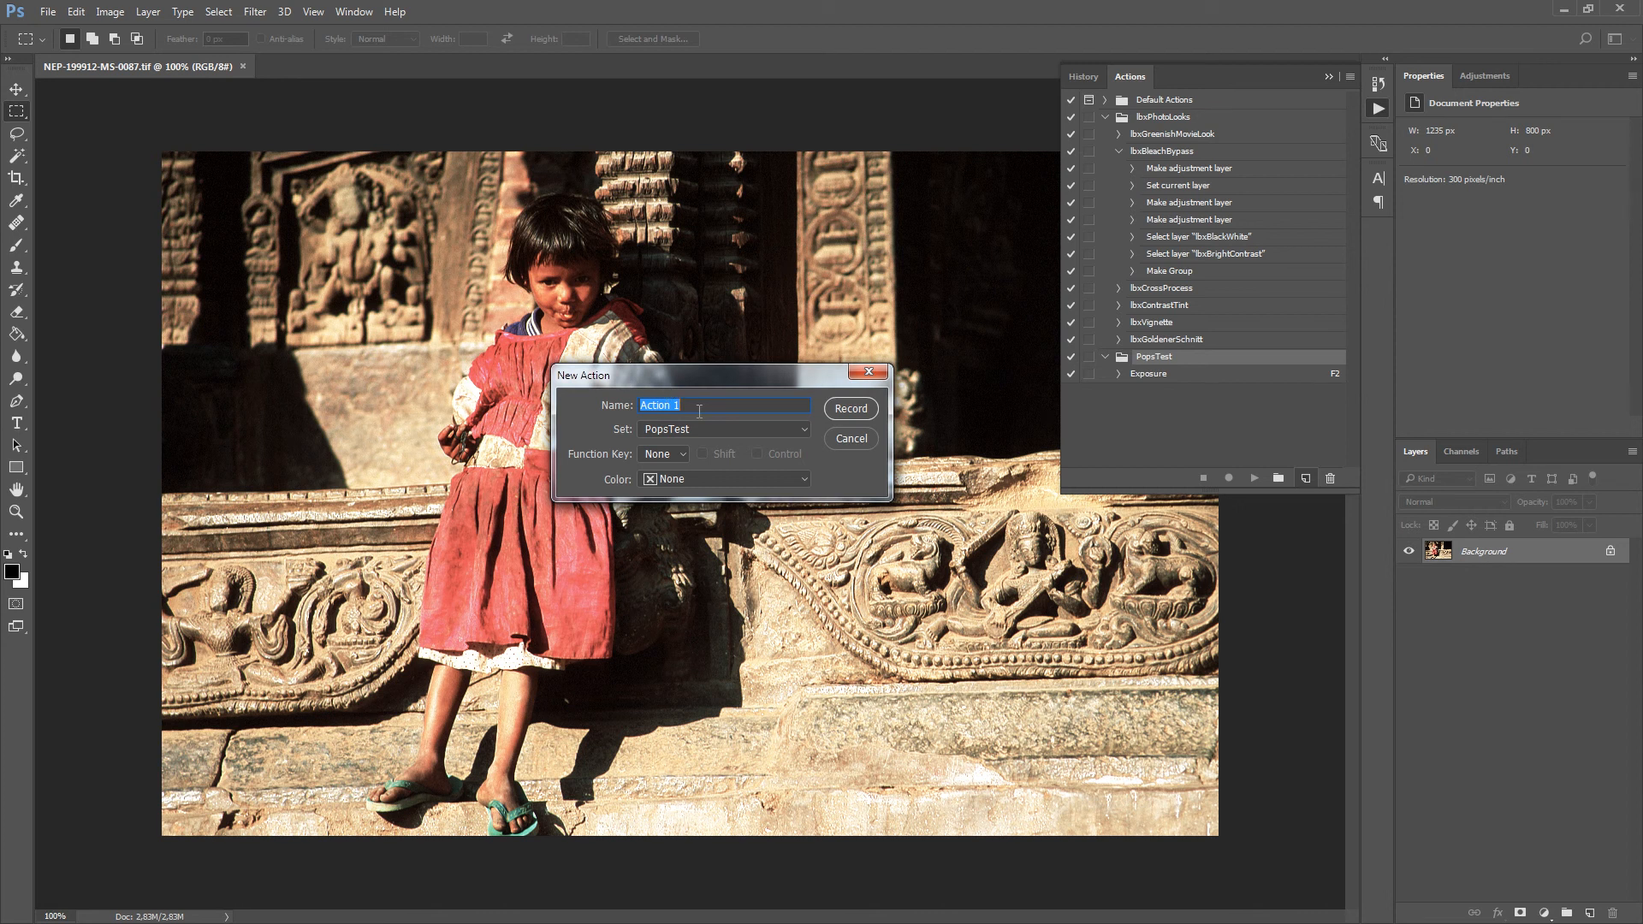
text(Resize 800)
key(Return)
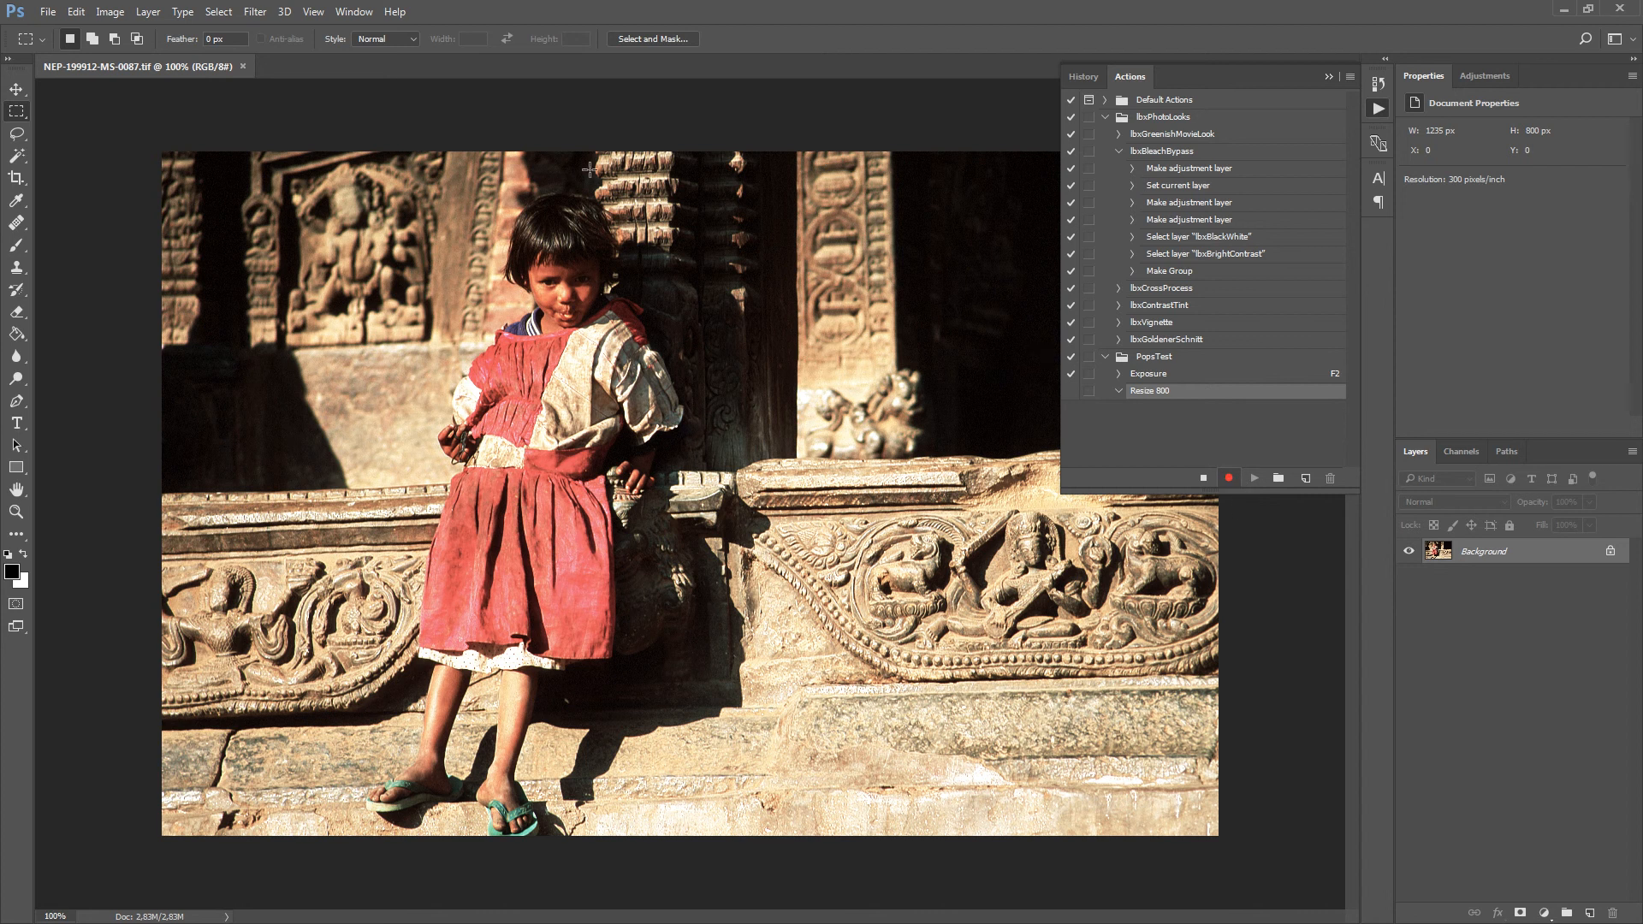
Record a Fit Image command that constrains the open image within 800 by 800 pixels.
click(48, 12)
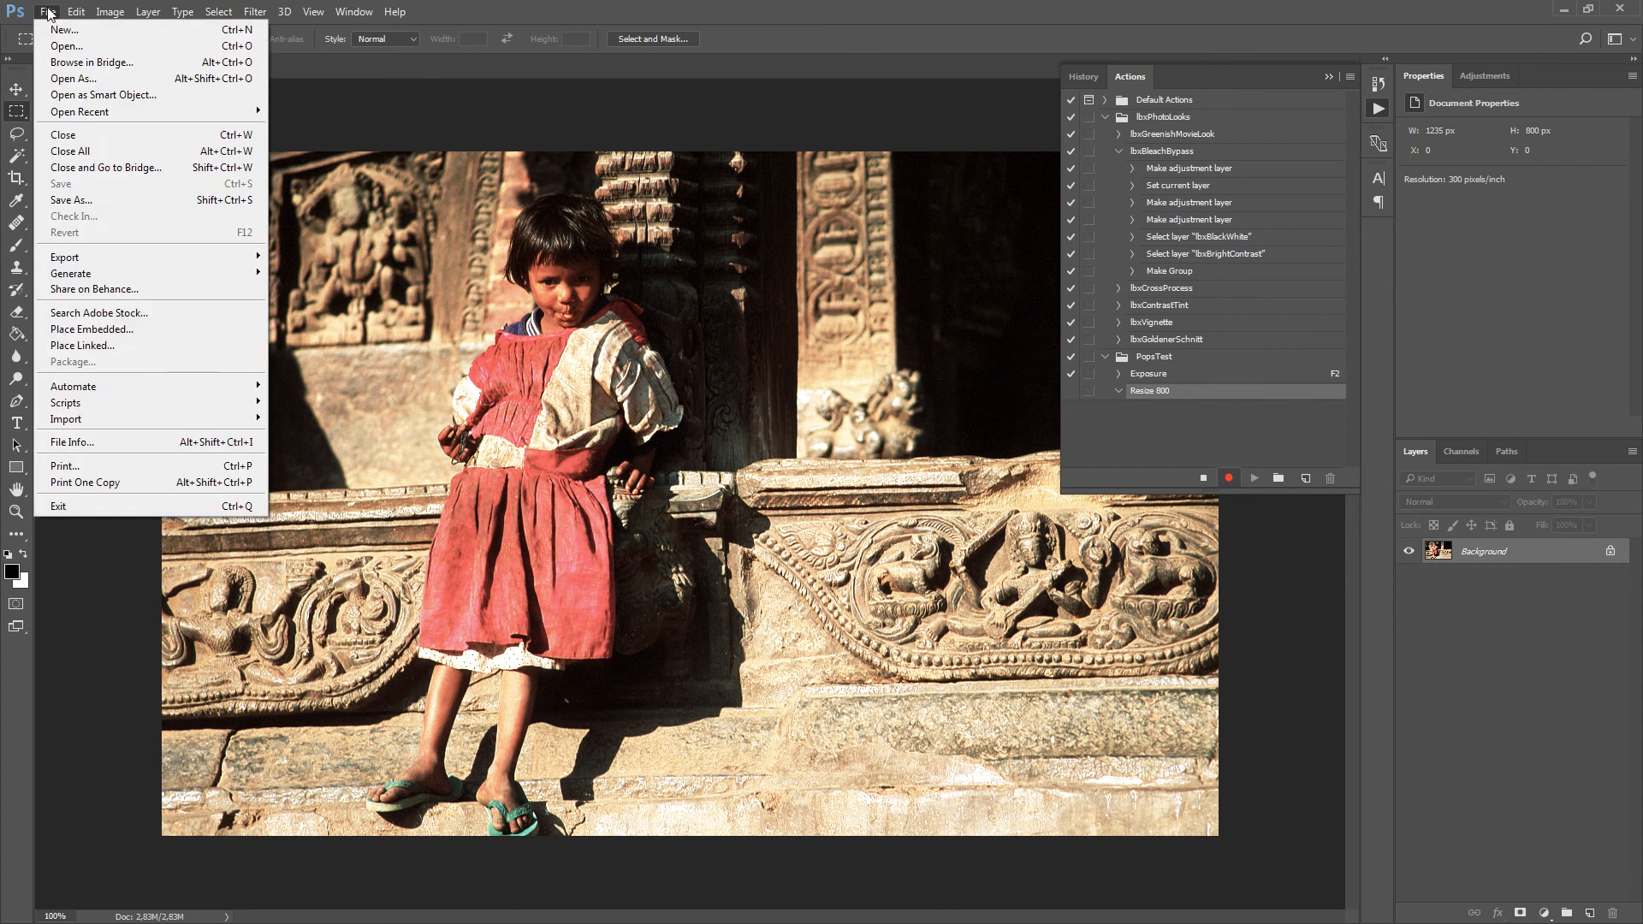
mouse_move(218, 392)
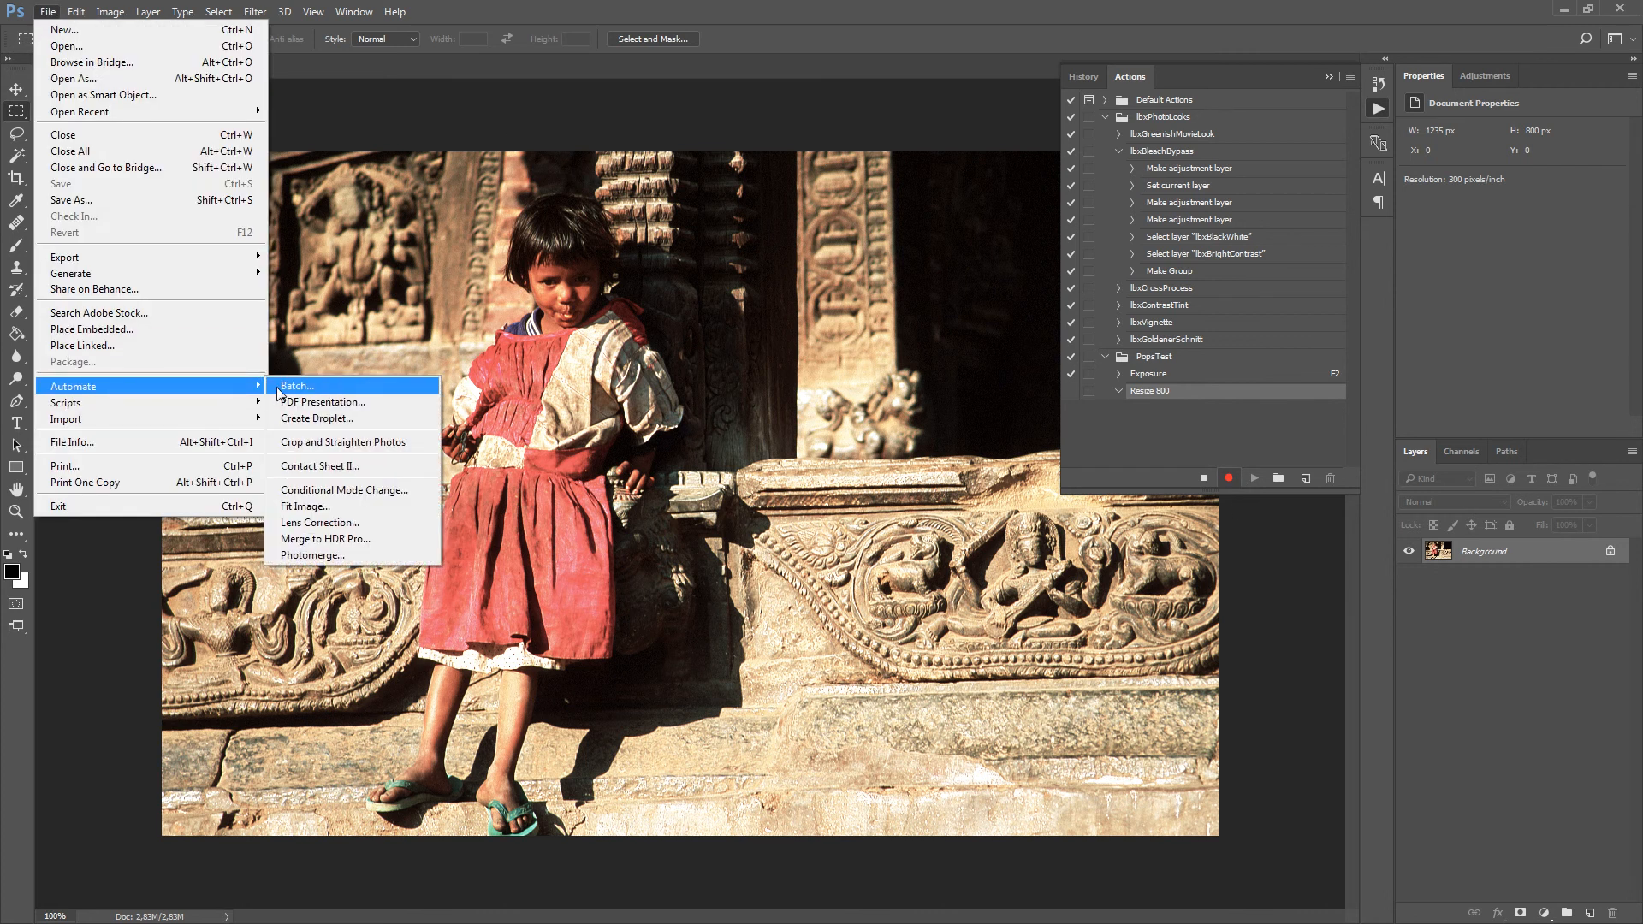
click(310, 514)
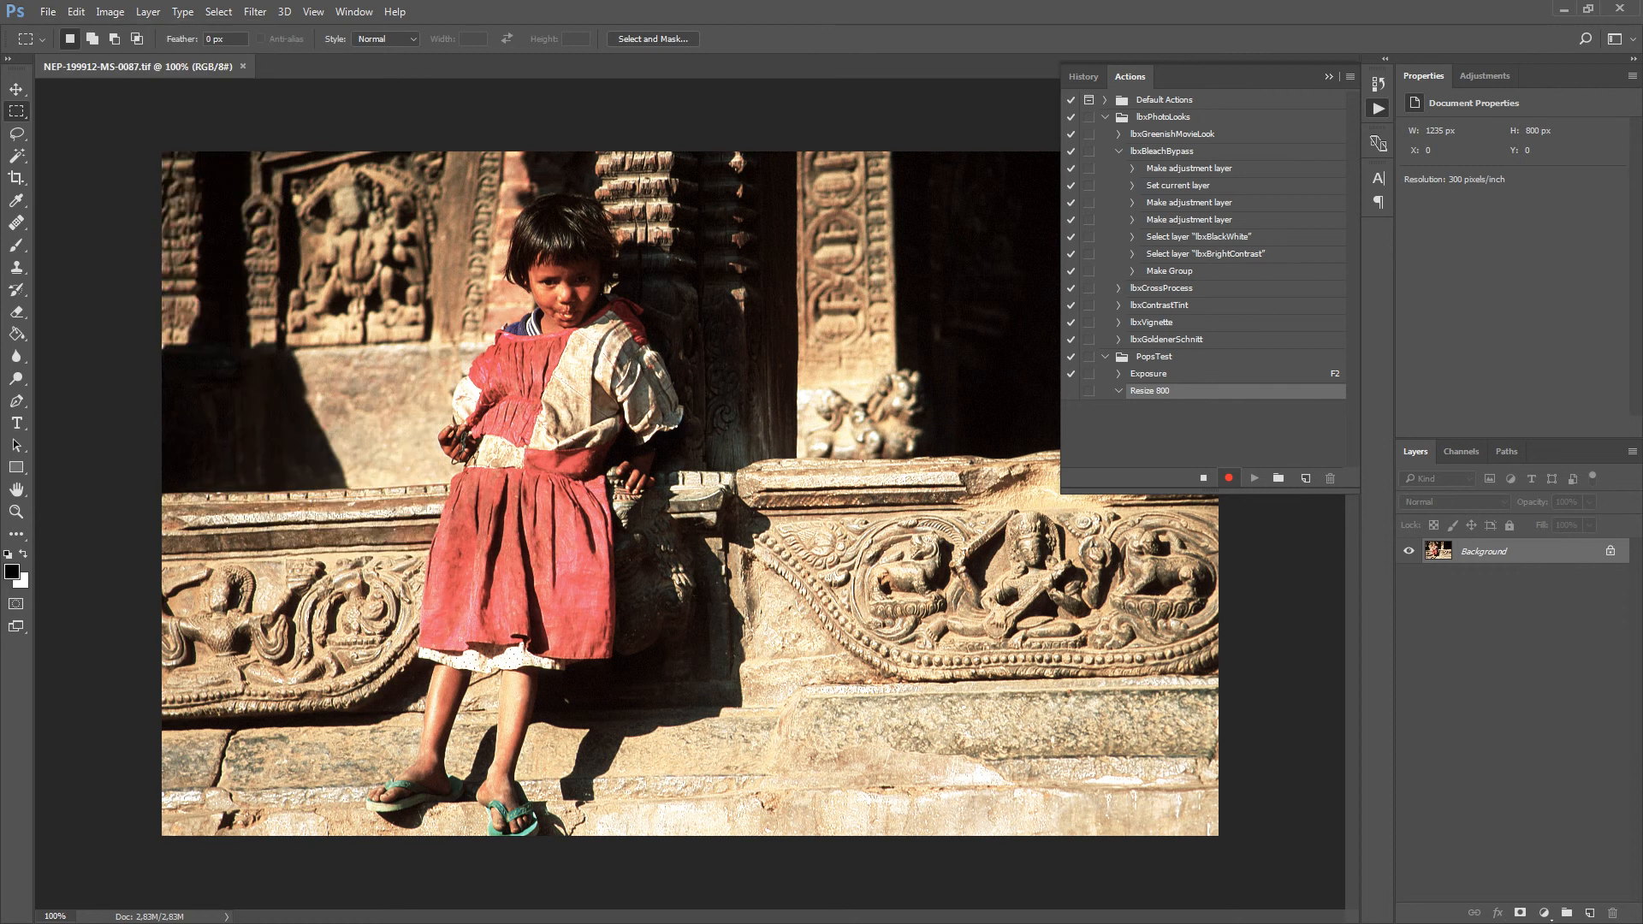
drag(295, 522, 746, 271)
drag(669, 313, 472, 308)
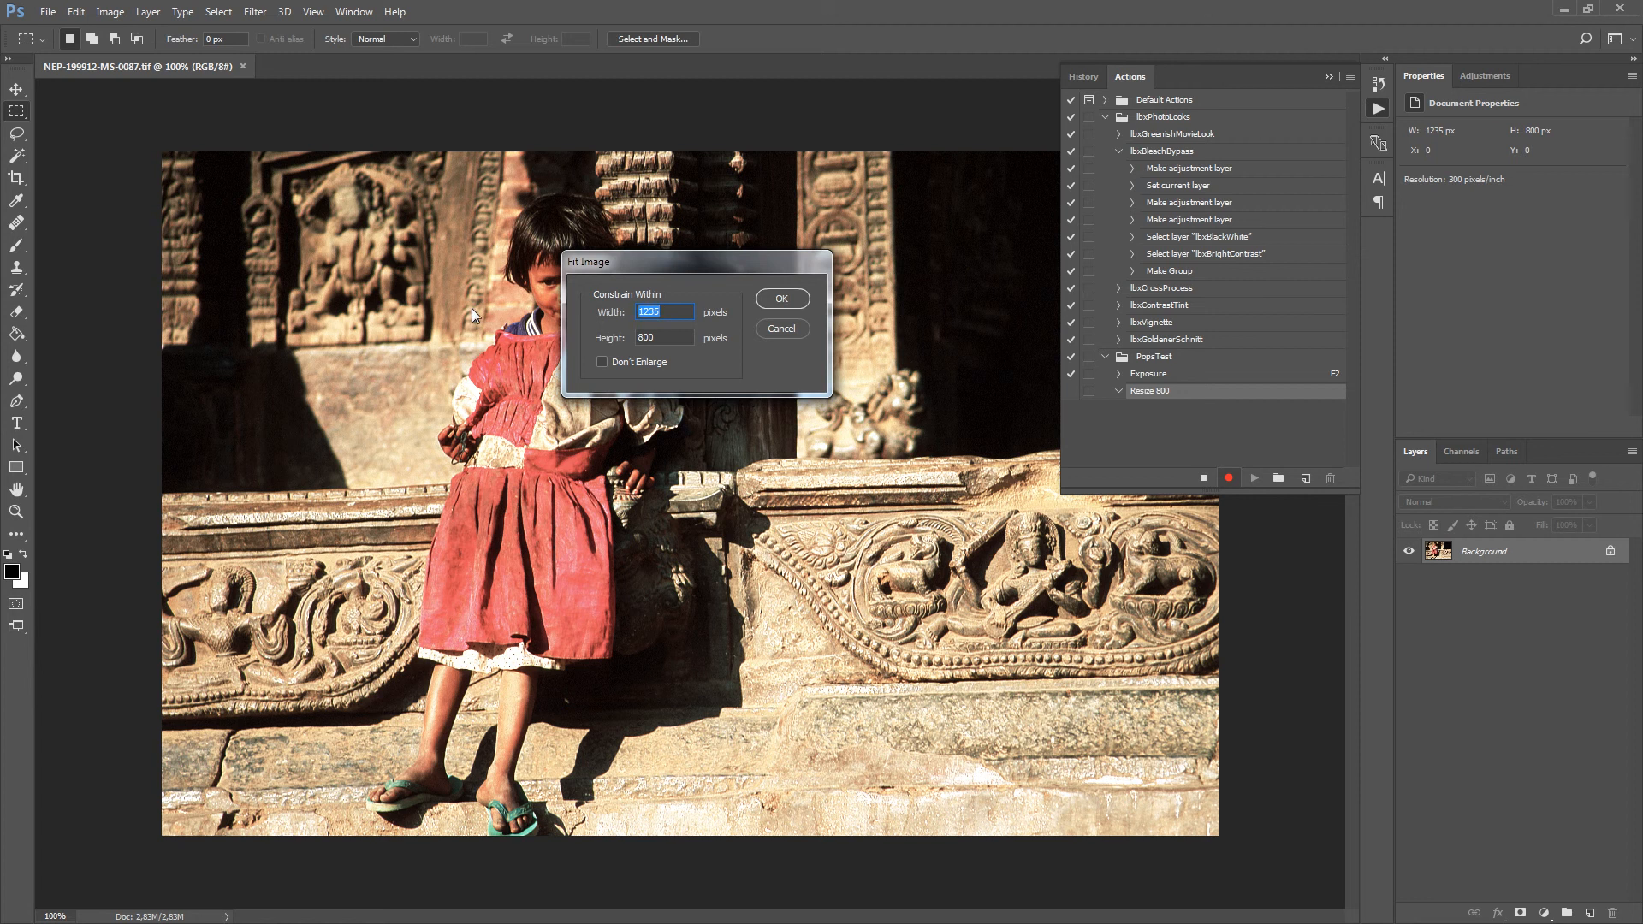
text(800)
click(782, 299)
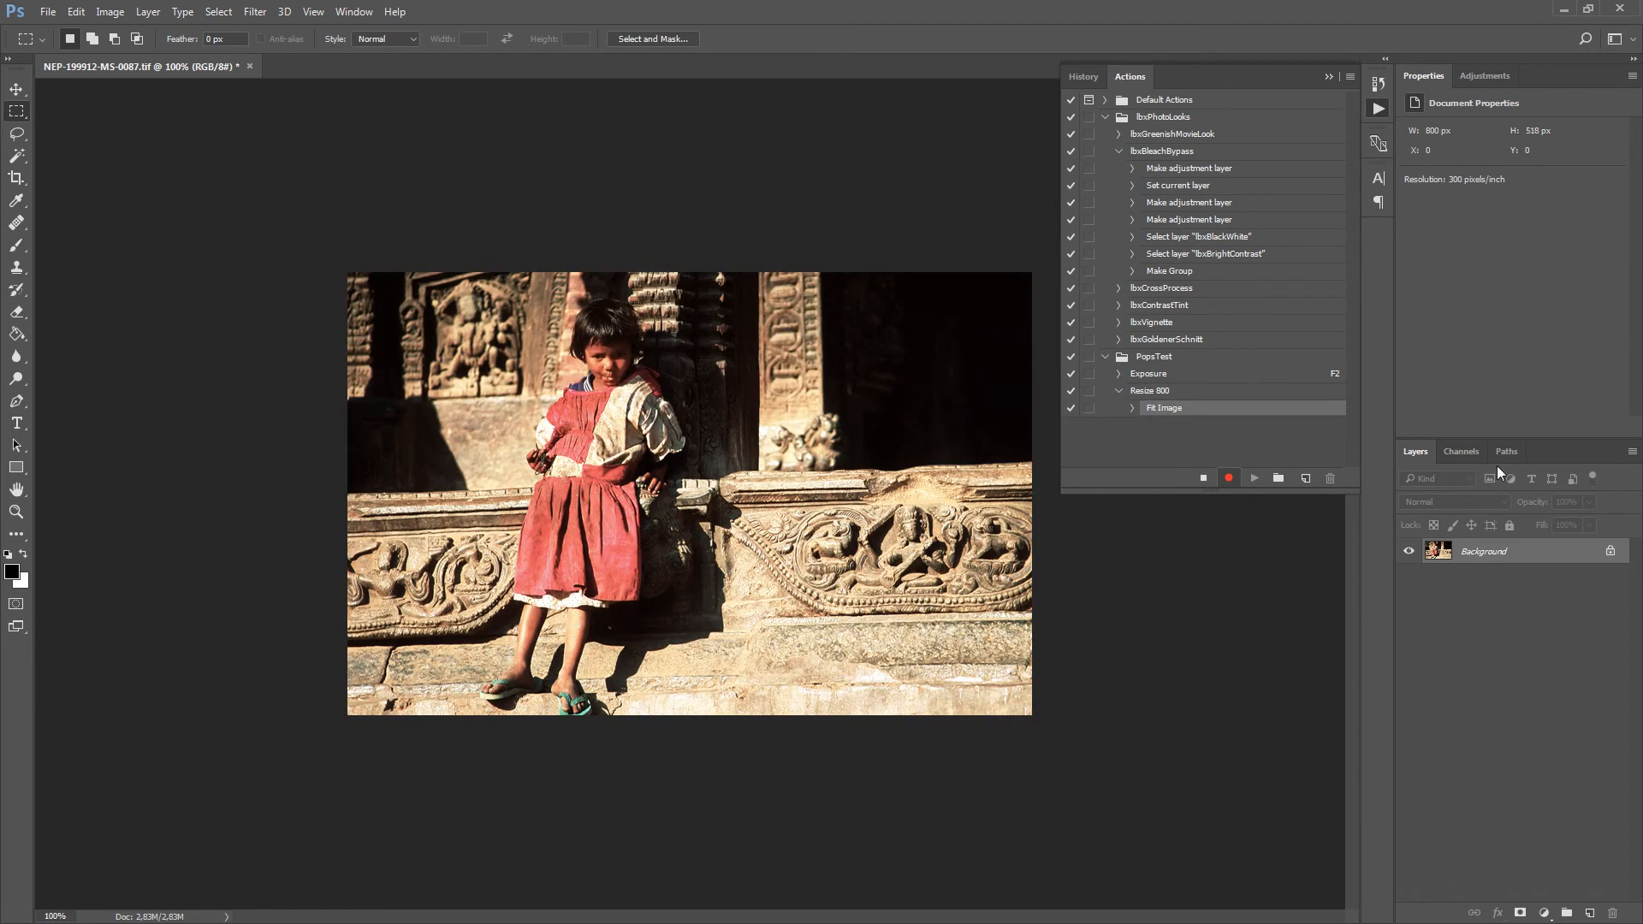
Stop recording the Resize 800 action and close NEP-199912-MS-0087.tif without saving it.
click(1203, 479)
click(1132, 408)
click(1132, 409)
click(1145, 396)
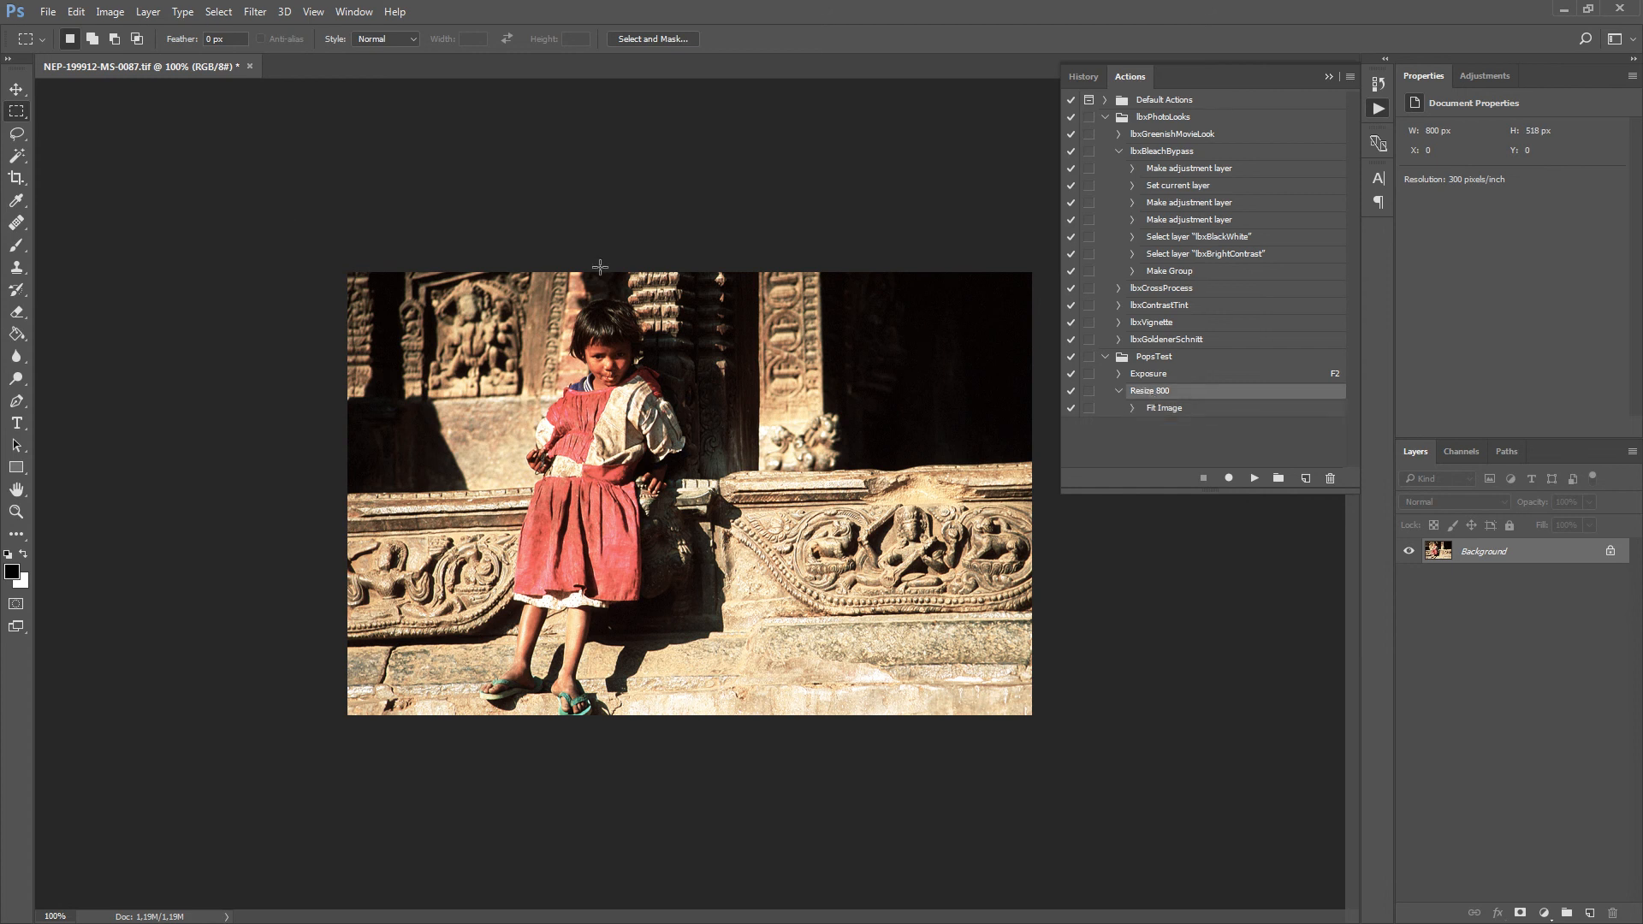
click(250, 66)
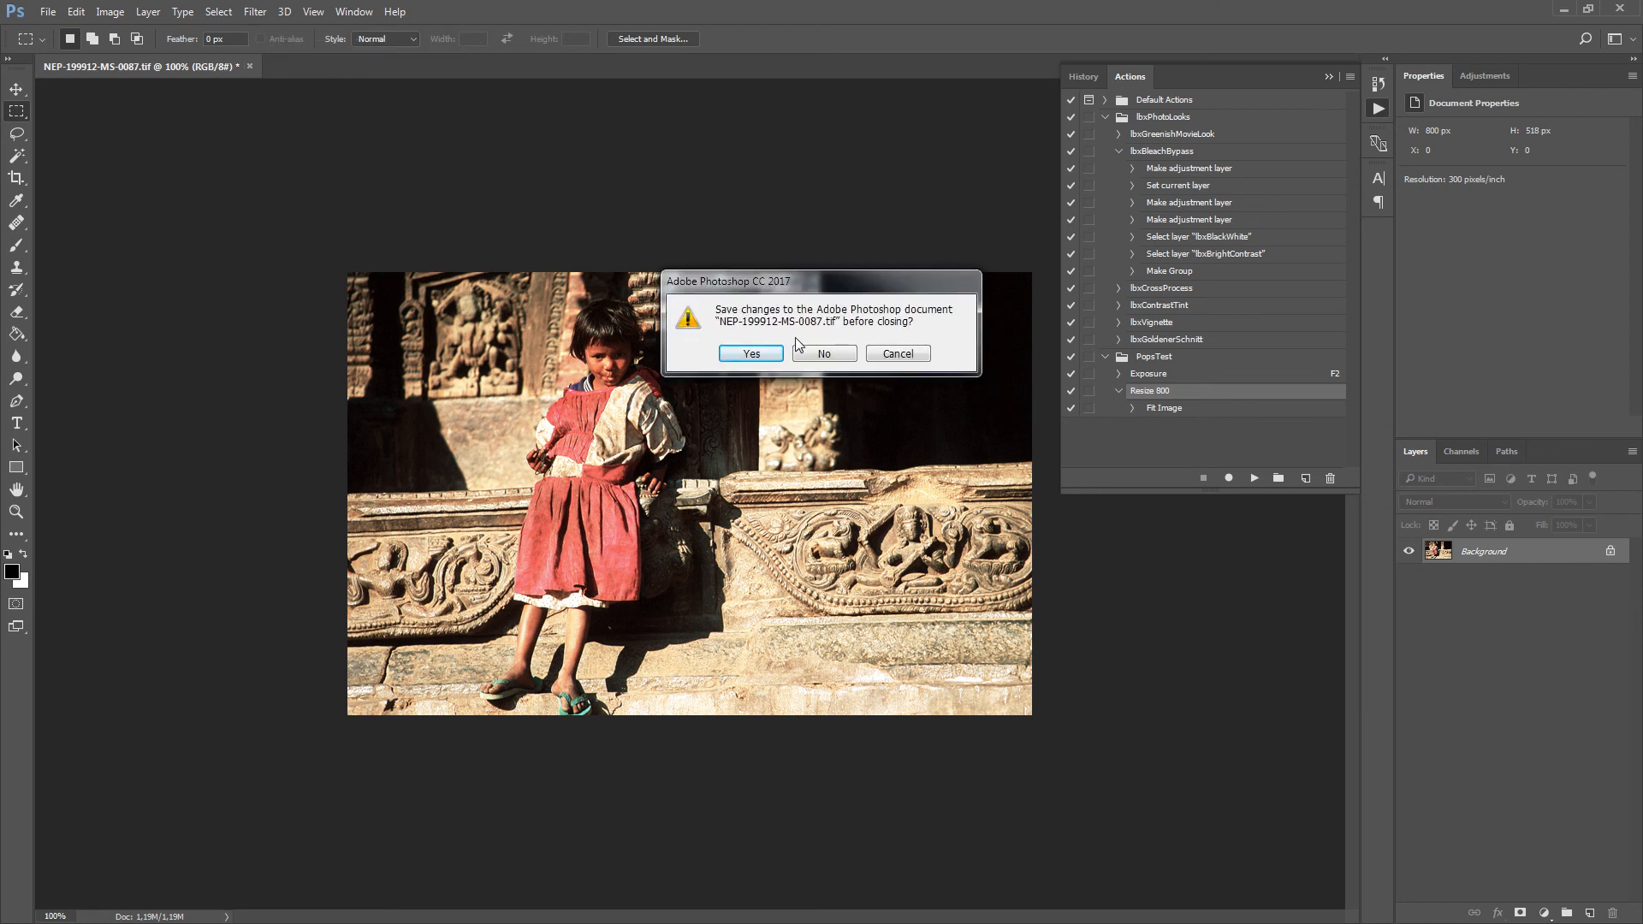
click(827, 354)
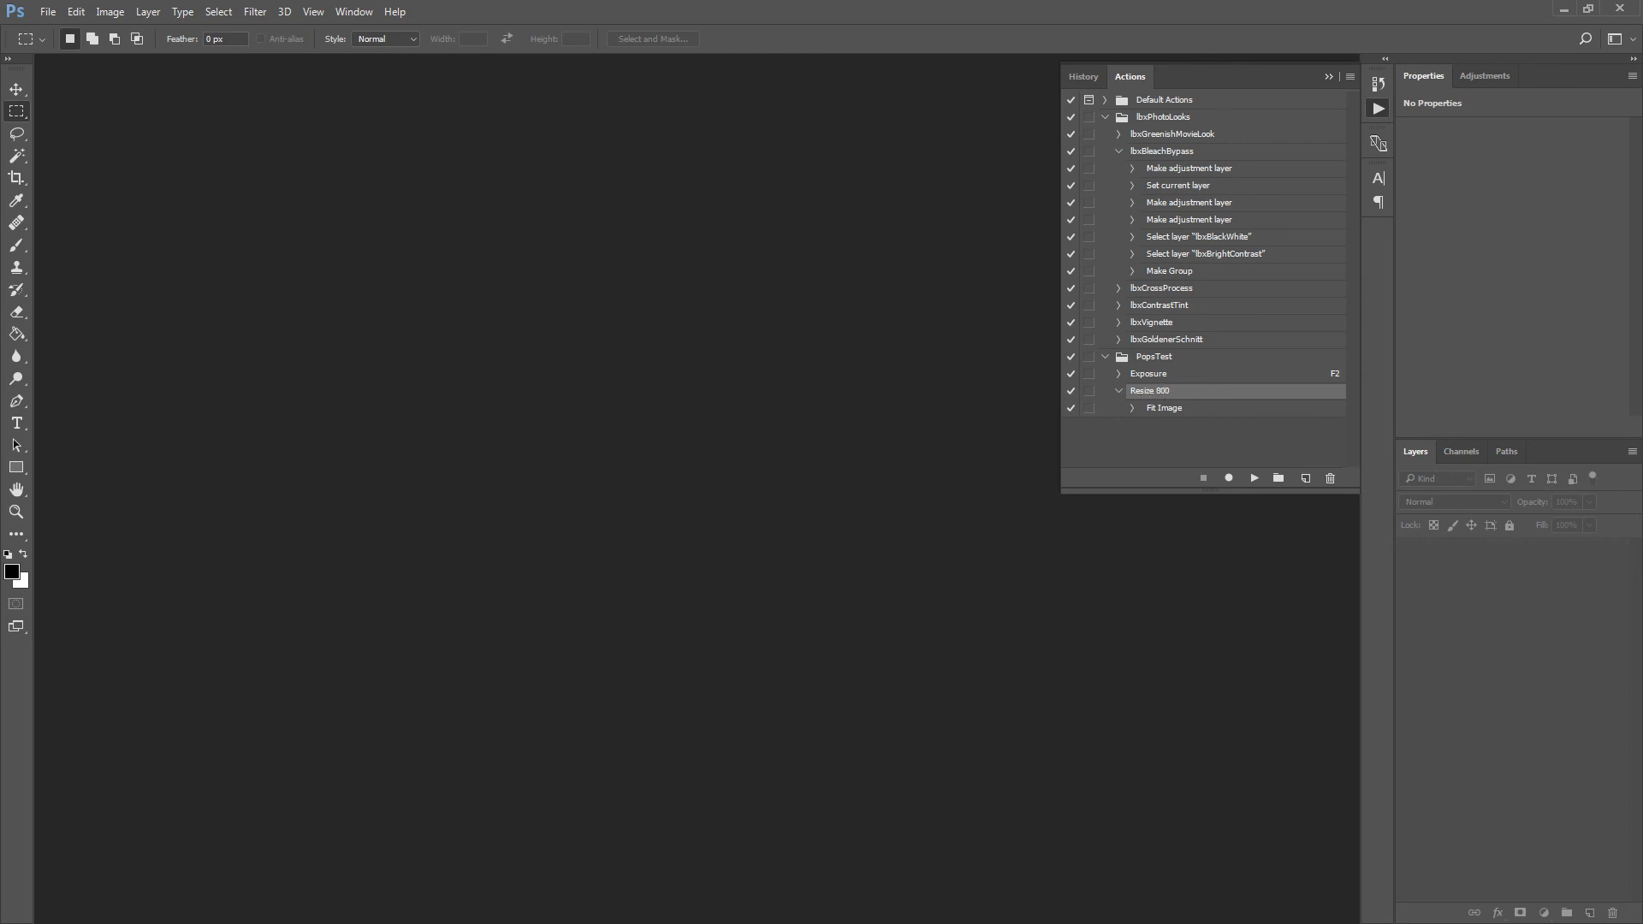
Run a Batch of the Resize 800 action from the PopsTest set on Batch Folder, with Save and Close as destination.
click(48, 12)
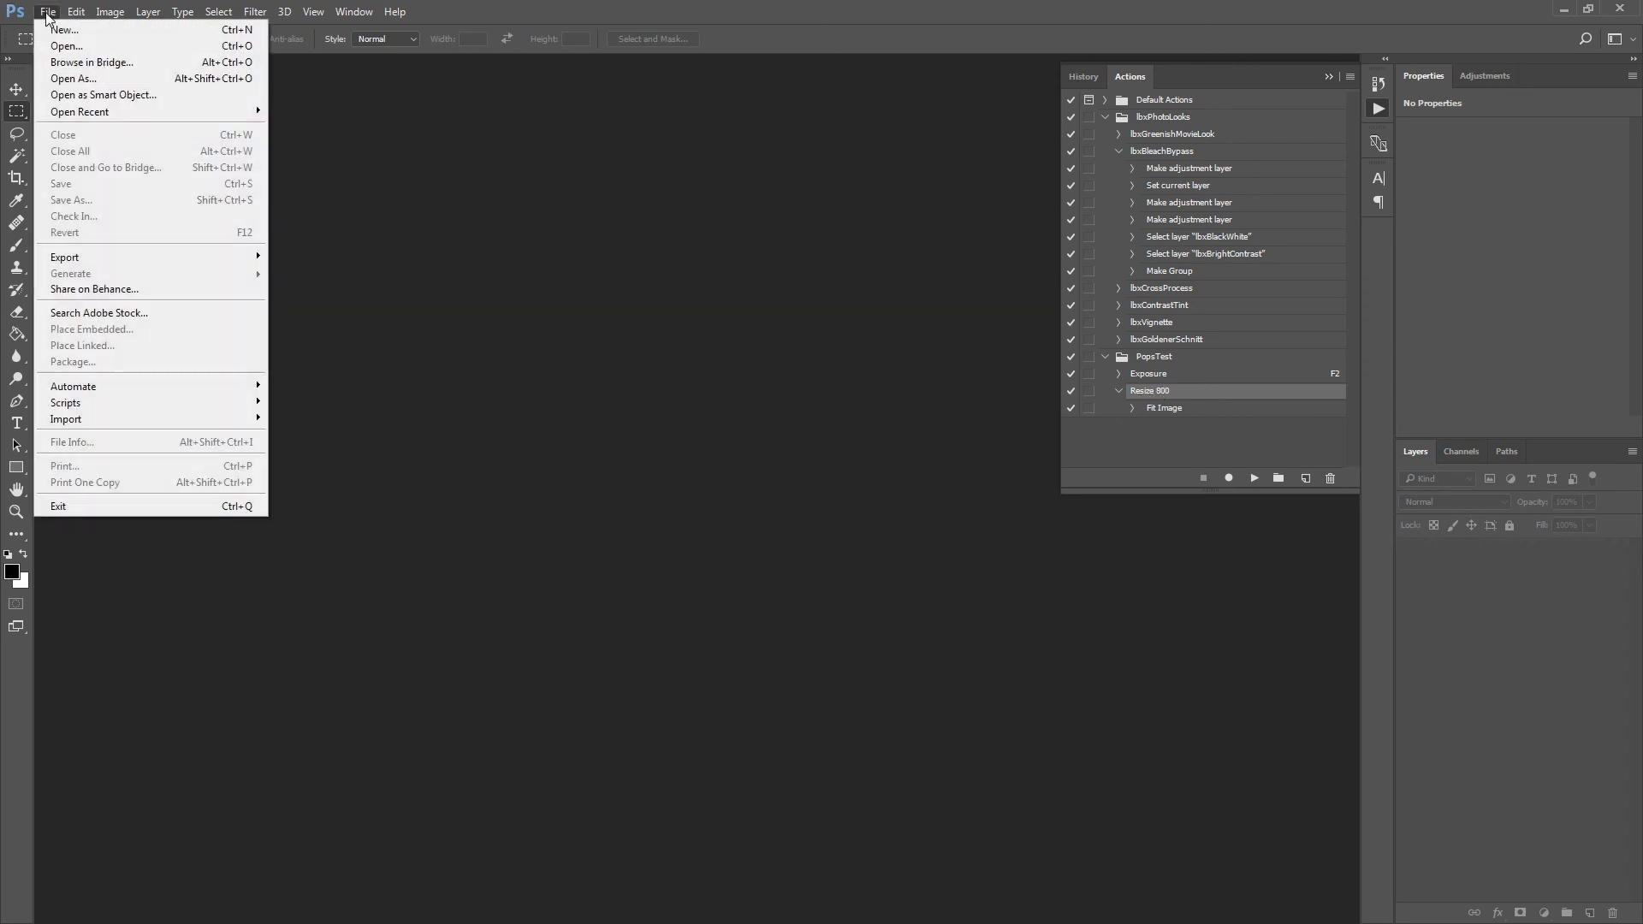
mouse_move(247, 407)
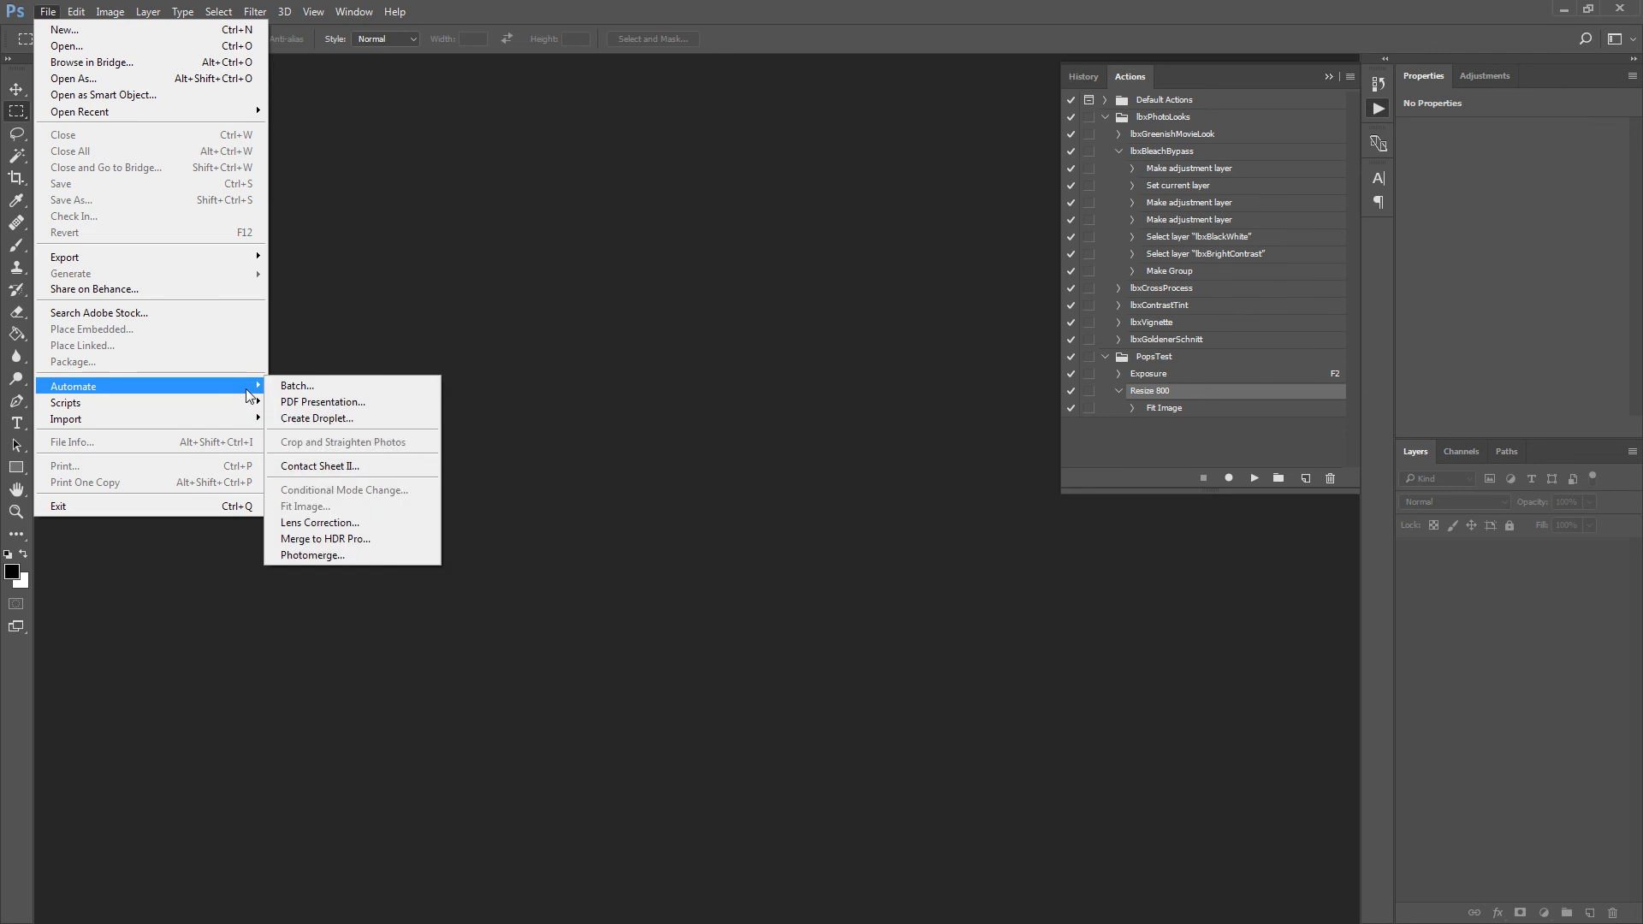
click(292, 387)
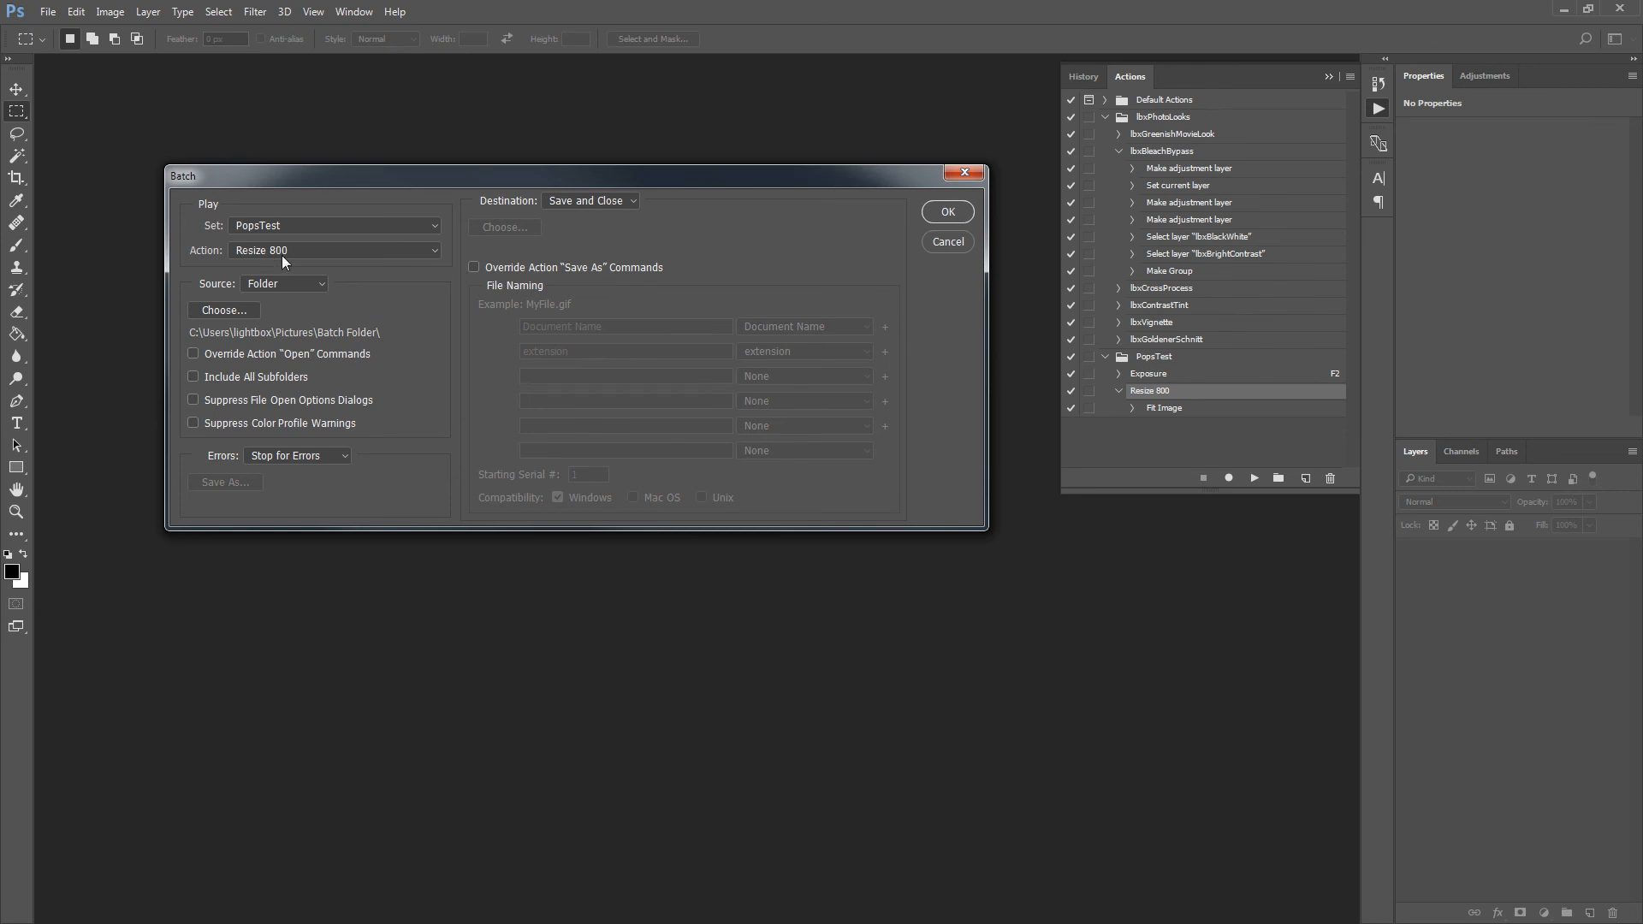
click(957, 214)
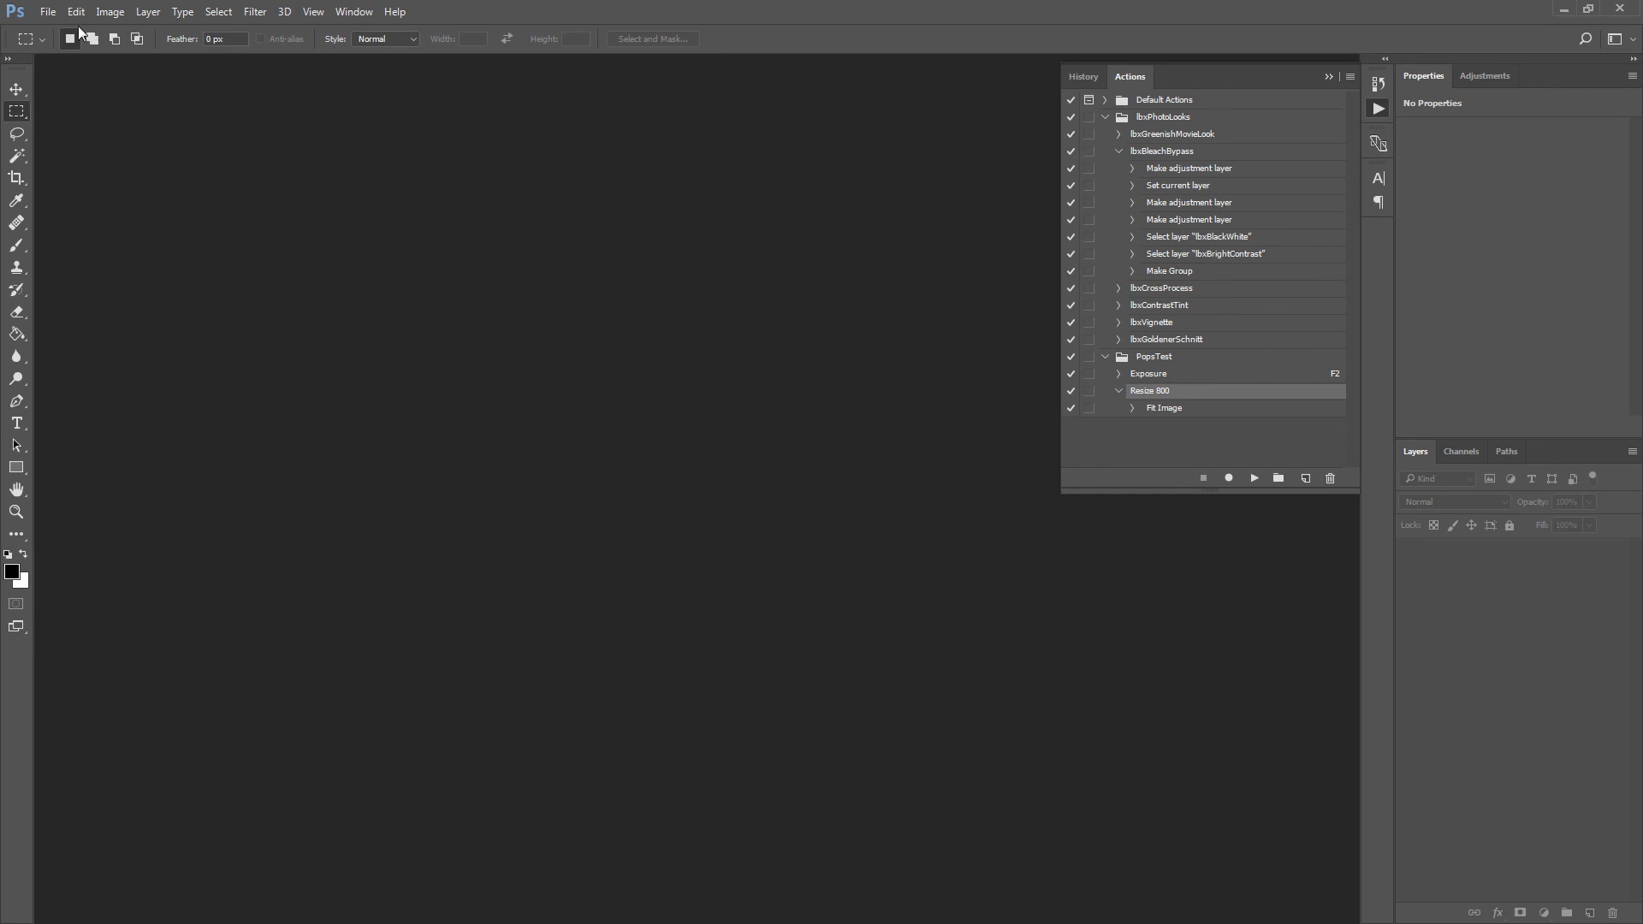
click(48, 11)
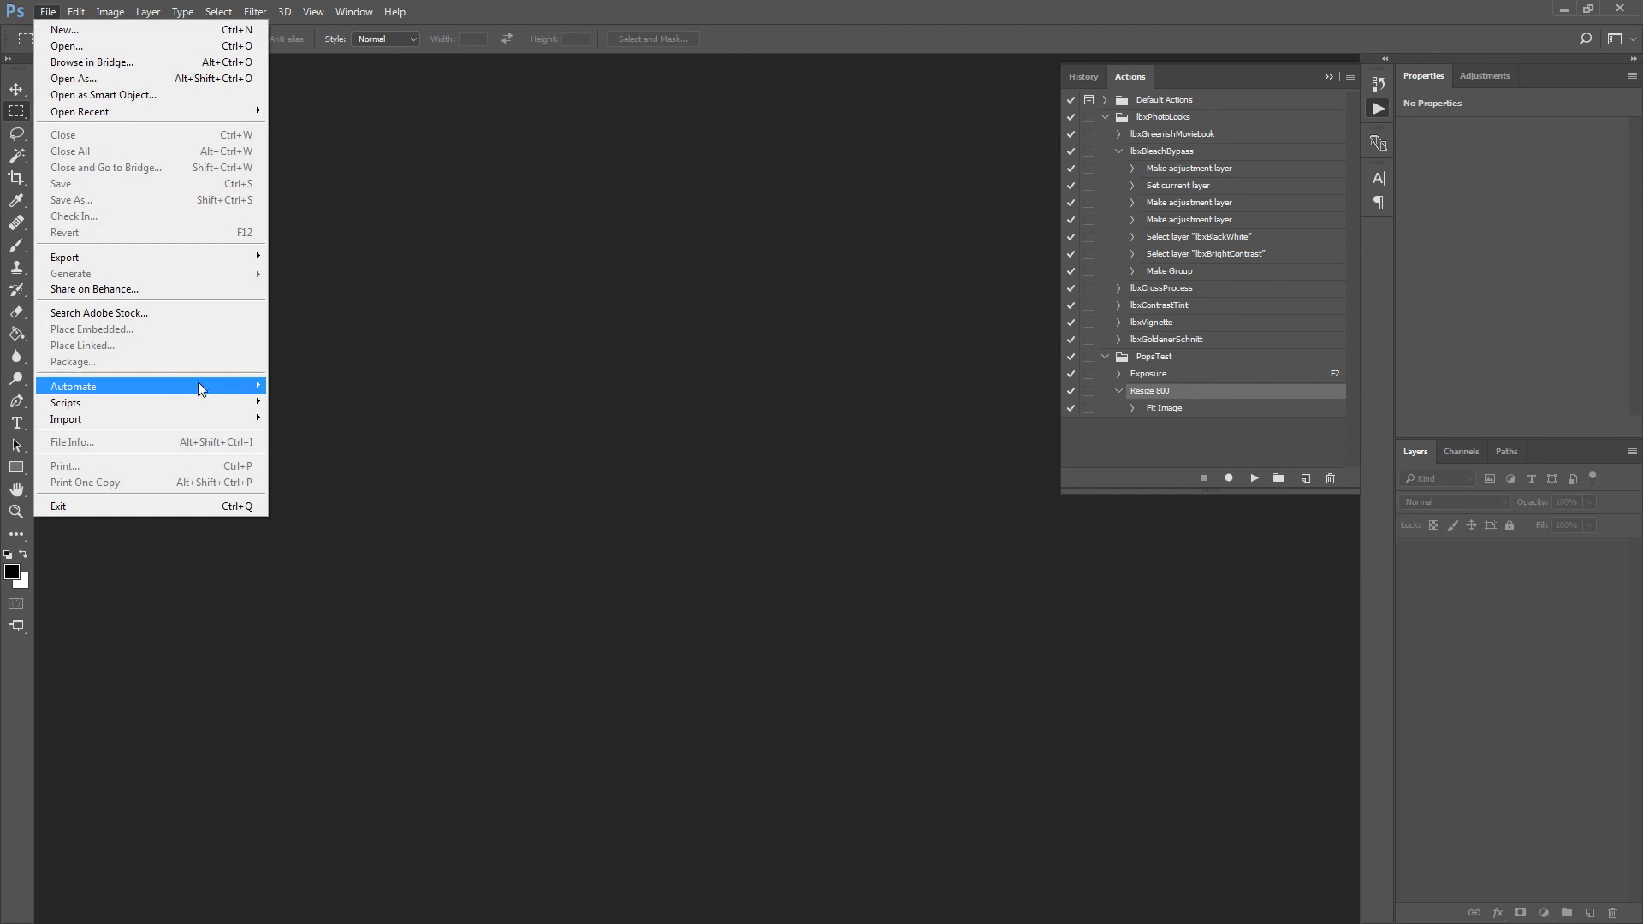
mouse_move(223, 386)
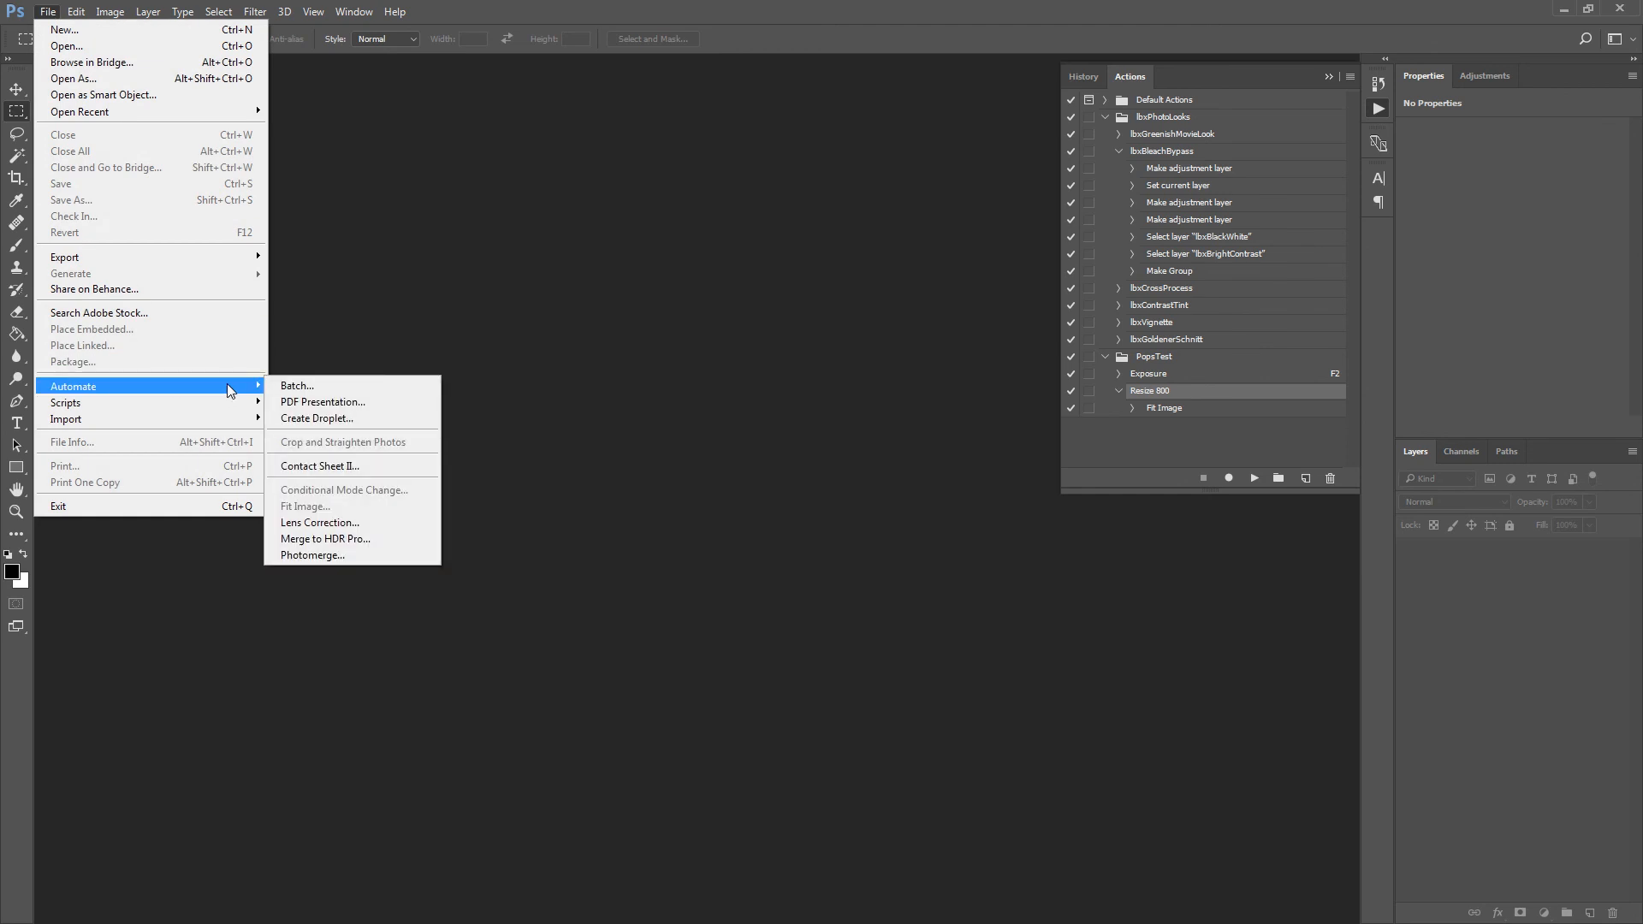
click(528, 152)
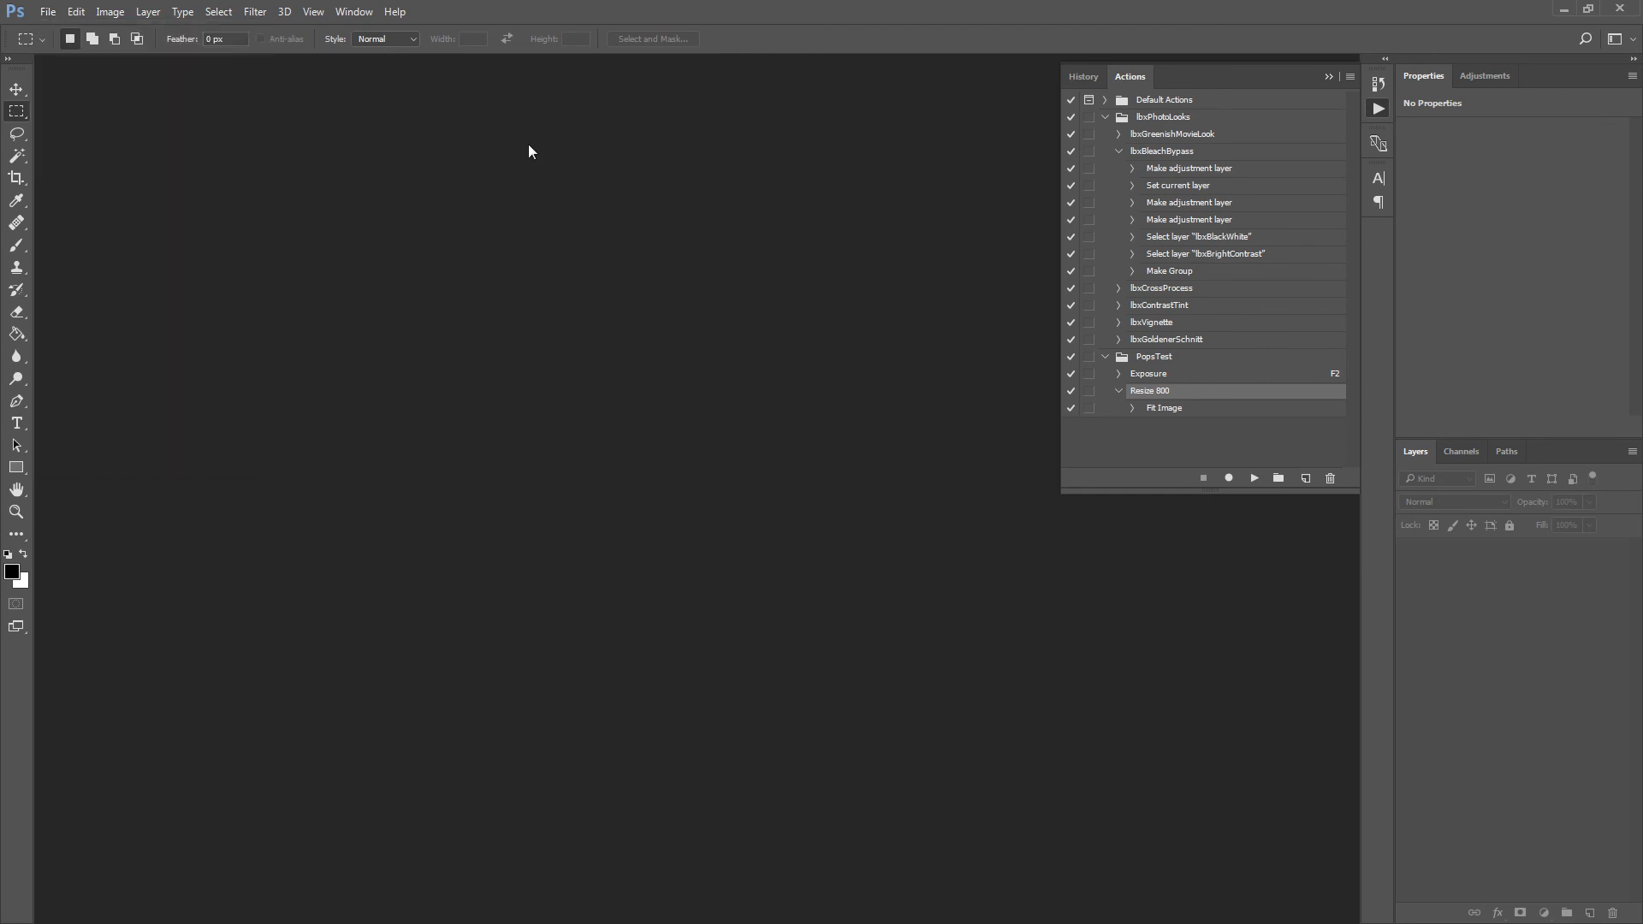